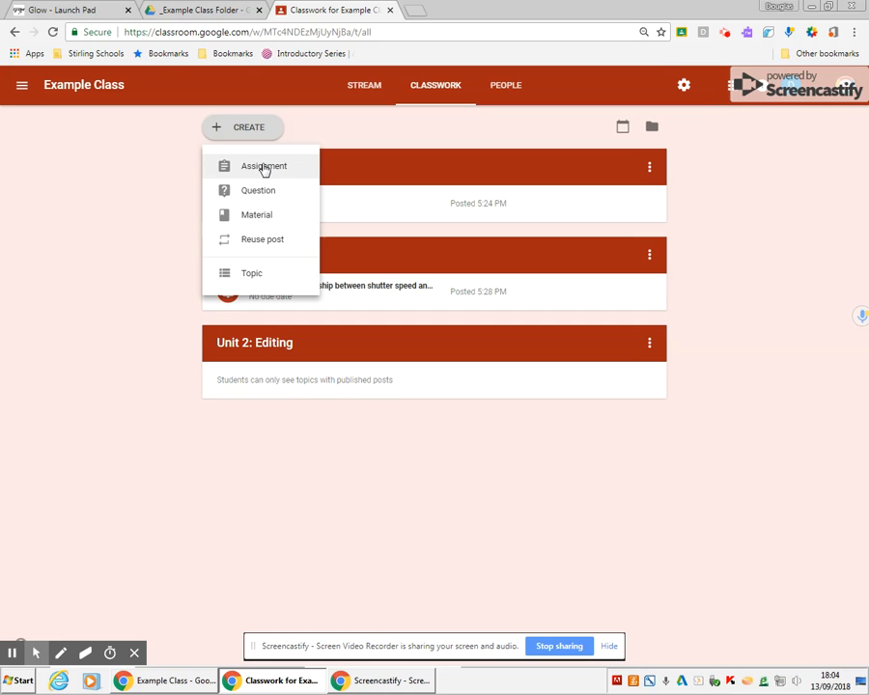
- Create a new assignment for Example Class titled "Evaluation Prep"
click(264, 168)
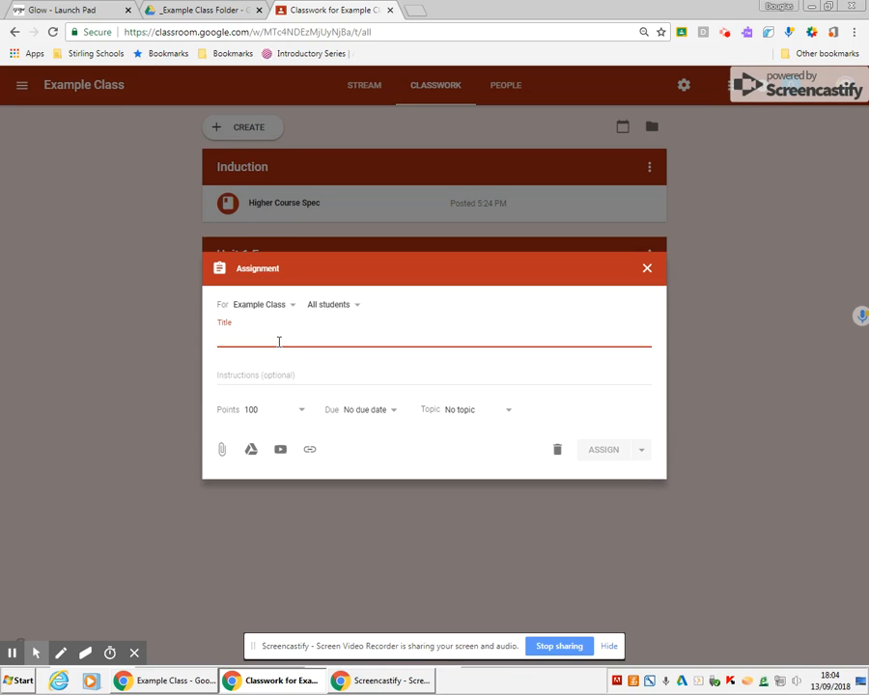
click(273, 365)
click(244, 341)
text(Eva)
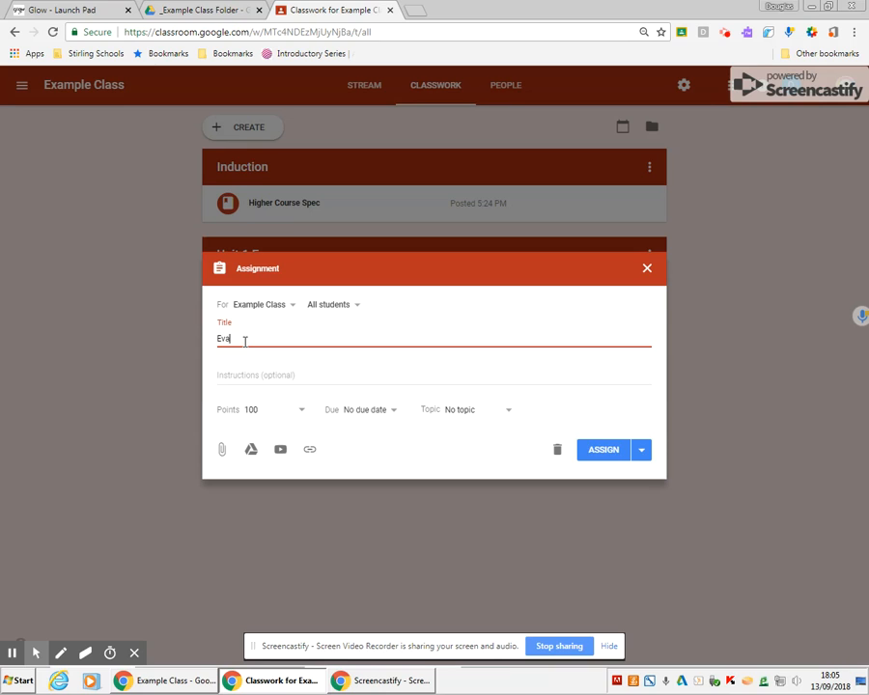
text(luation Prep)
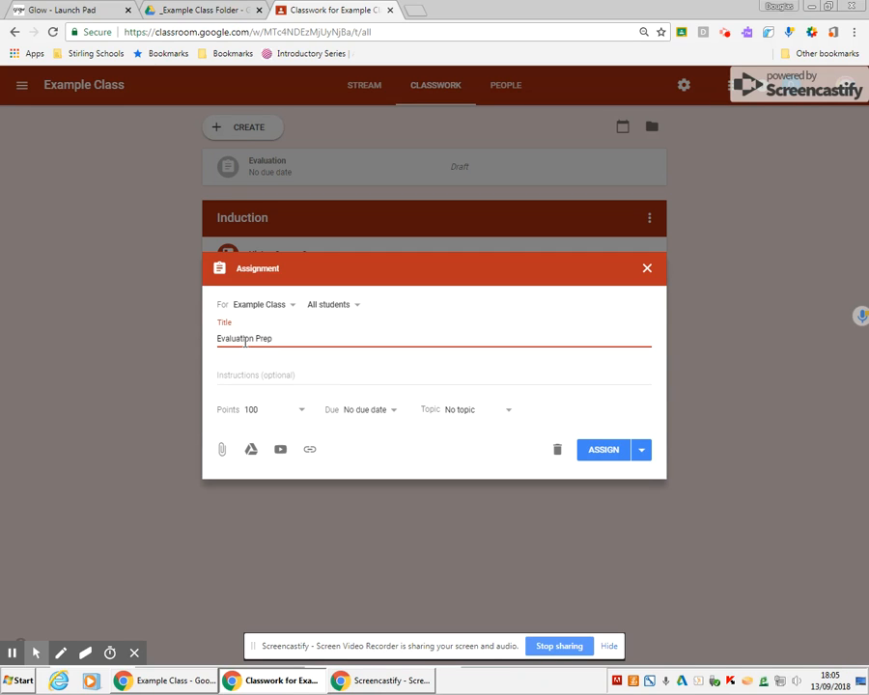
- Add the assignment instructions "Complete your notes on a new doc and turn in here. See attached file for info."
click(260, 378)
text(Complete your notes on a new doc and tu)
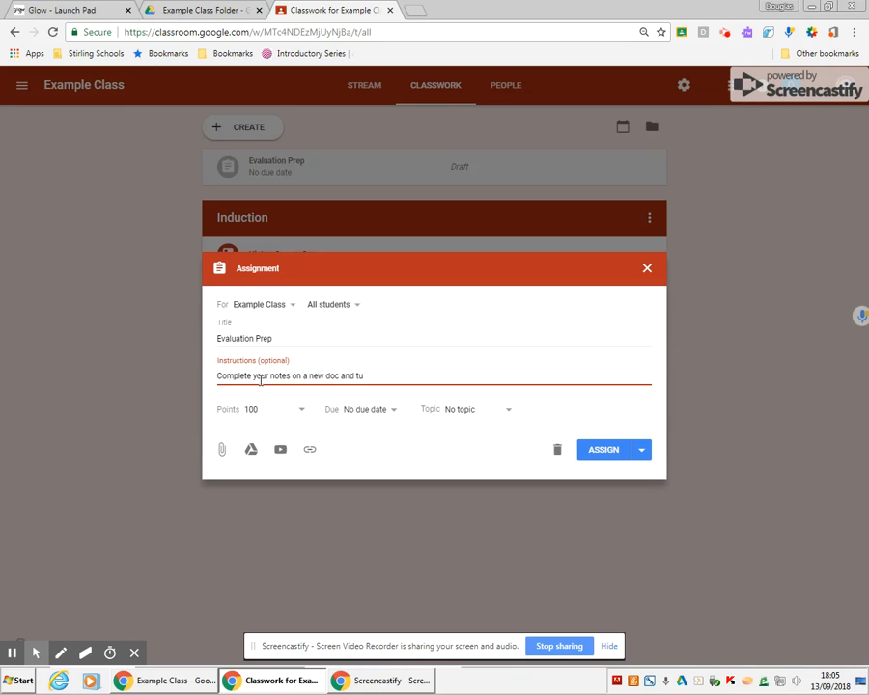
text(rn in here. See attached file for info)
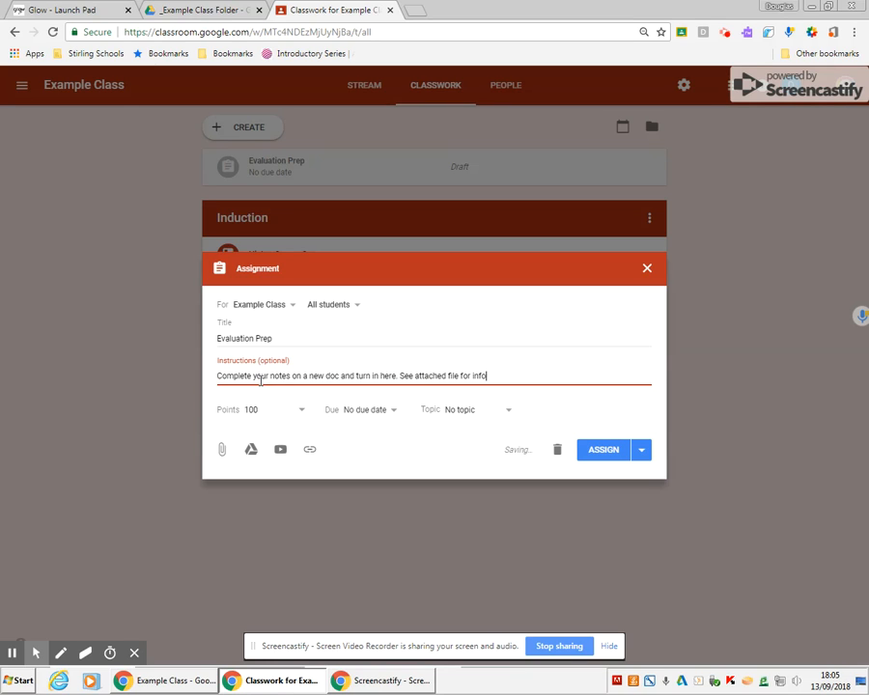
text(.)
- Make the assignment ungraded and set its due date to Sep 21, 2018
click(295, 414)
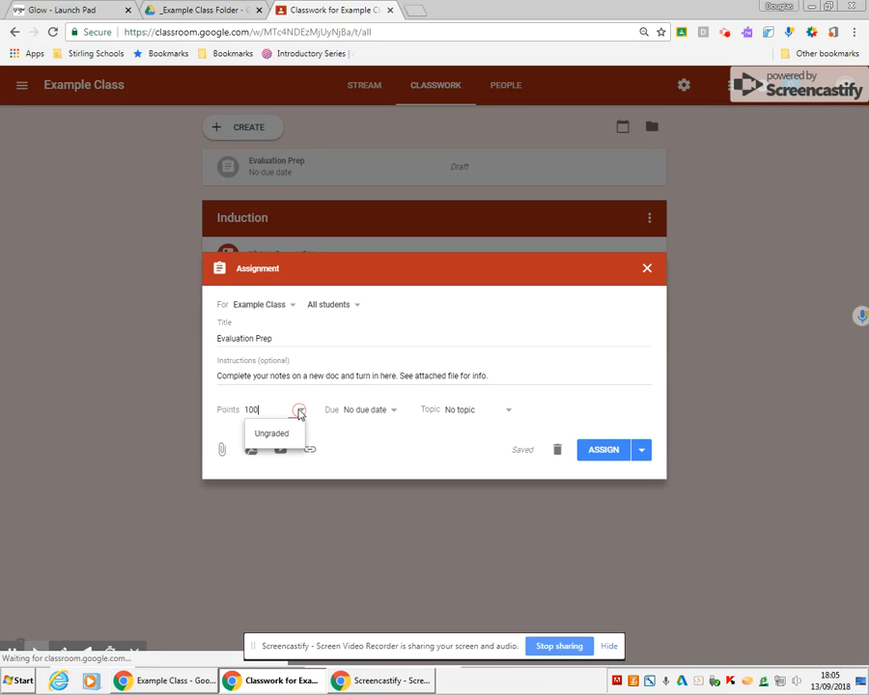
click(273, 436)
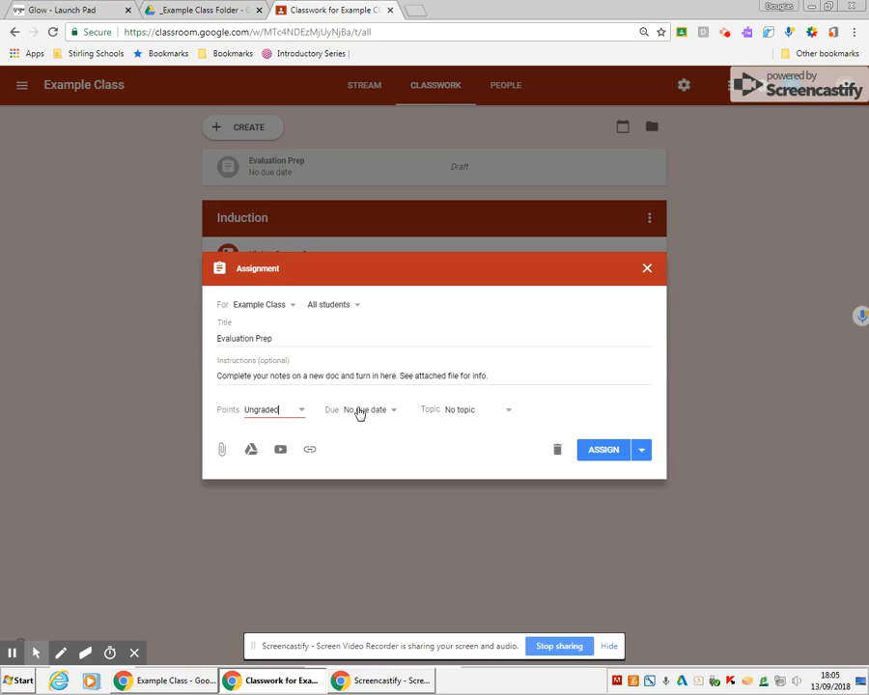
click(367, 409)
click(396, 453)
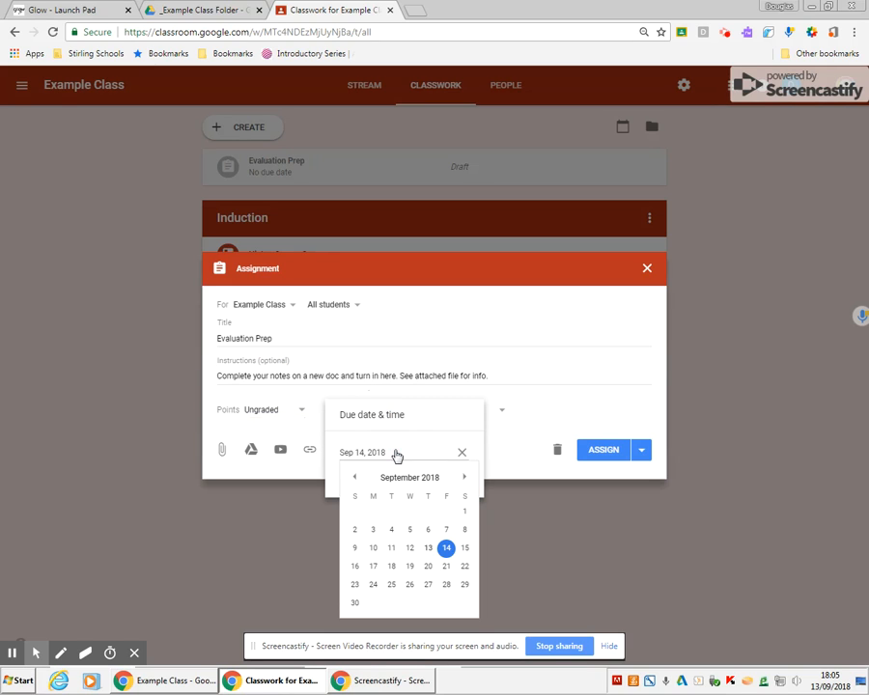
click(446, 566)
click(527, 407)
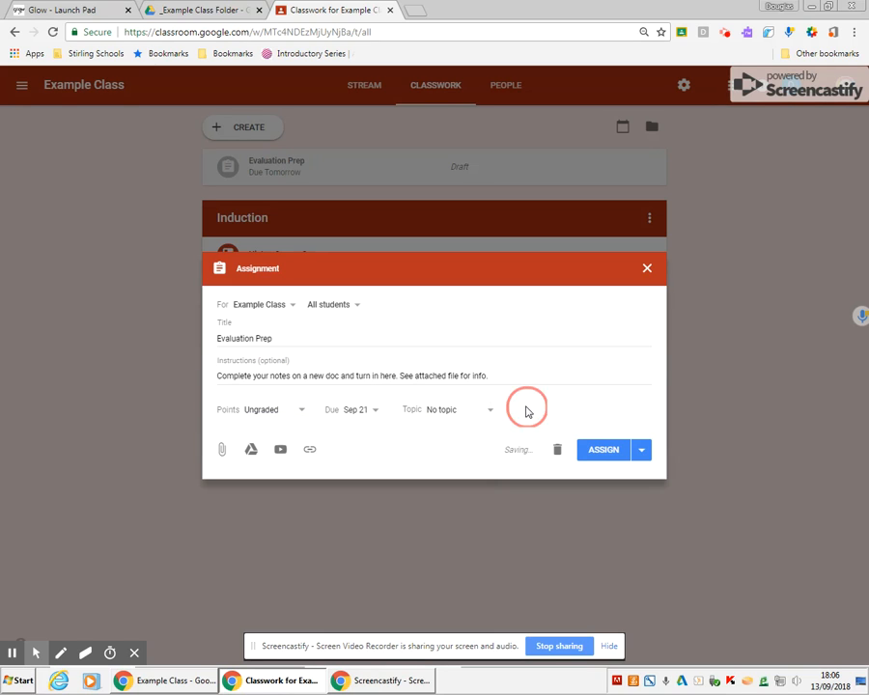
- Create a new topic named "Higher Project" for the assignment
click(477, 412)
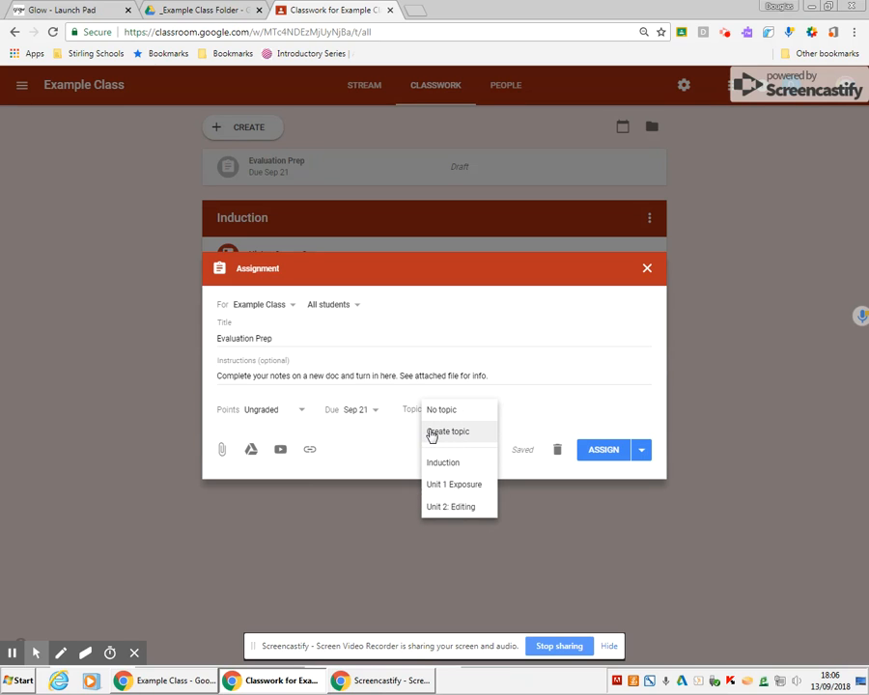
click(450, 433)
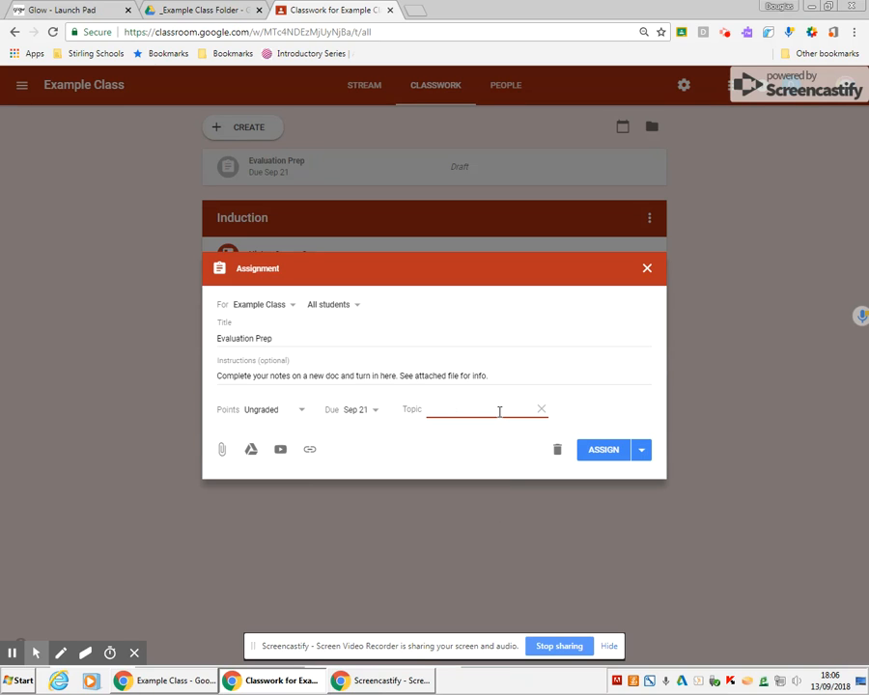
text(Higher project)
key(Left)
key(Left)
key(Left)
key(Left)
key(Left)
key(Left)
key(BackSpace)
text(P)
- Attach the PDF "Arrangements for Evaluation Day ex" from the _Example Class Folder in My Drive
click(251, 451)
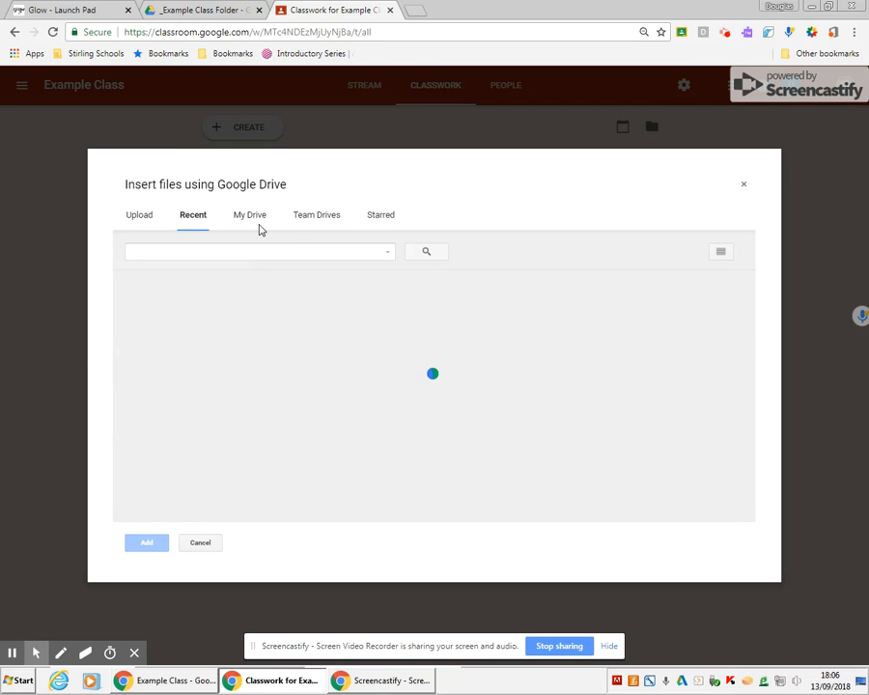
click(256, 220)
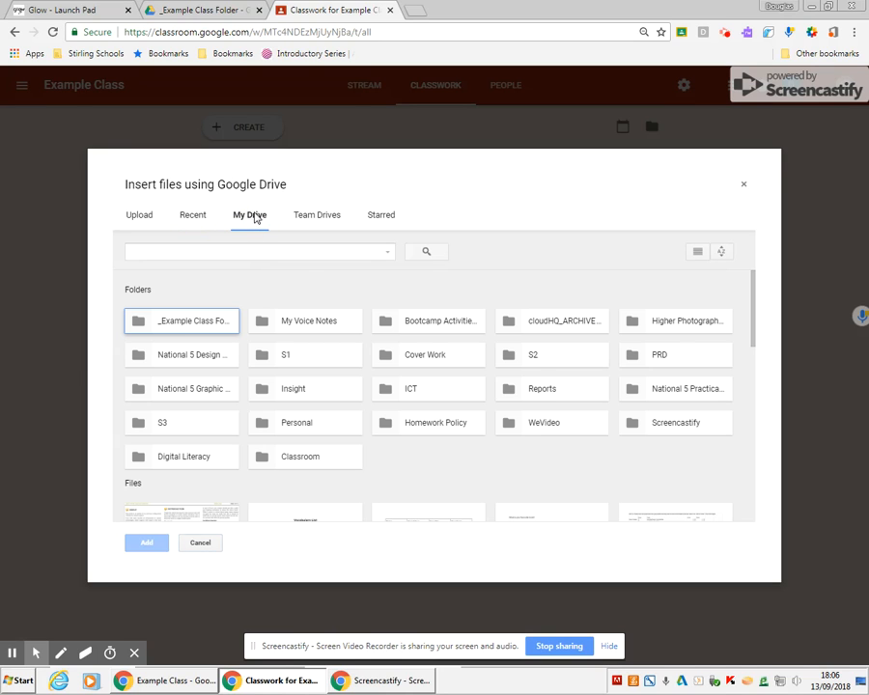
double_click(203, 322)
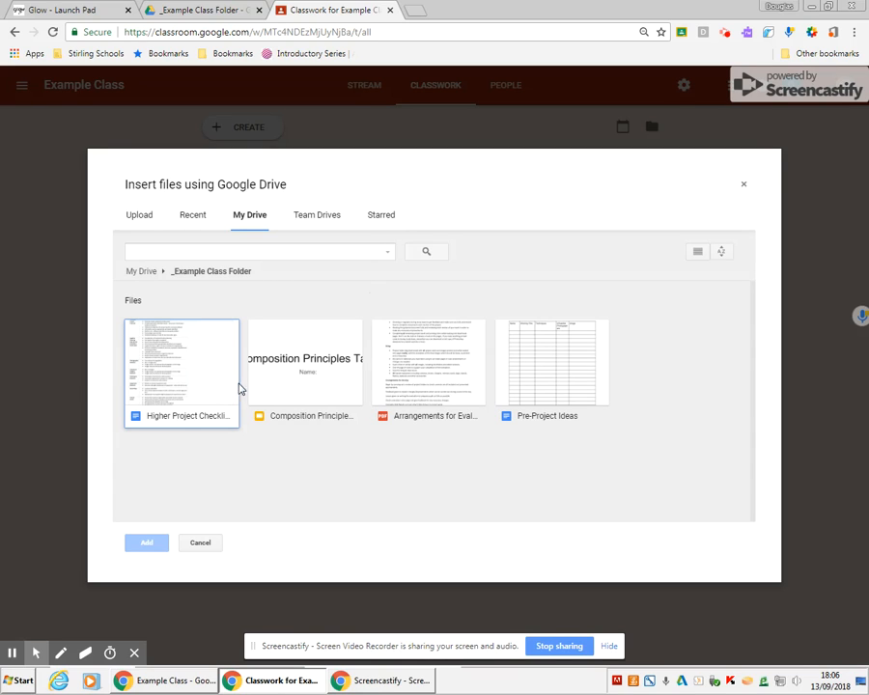
click(420, 377)
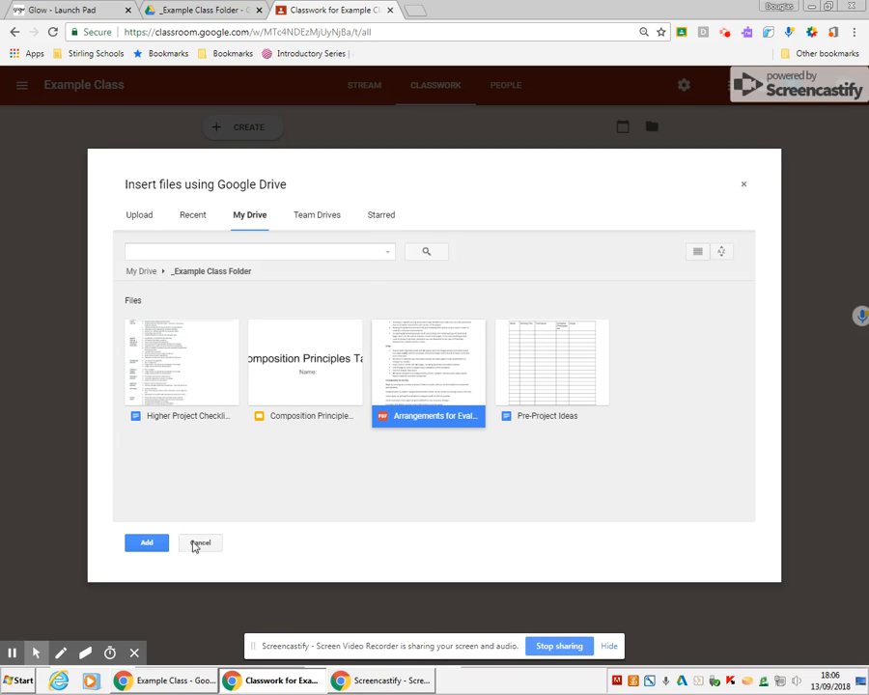
click(153, 542)
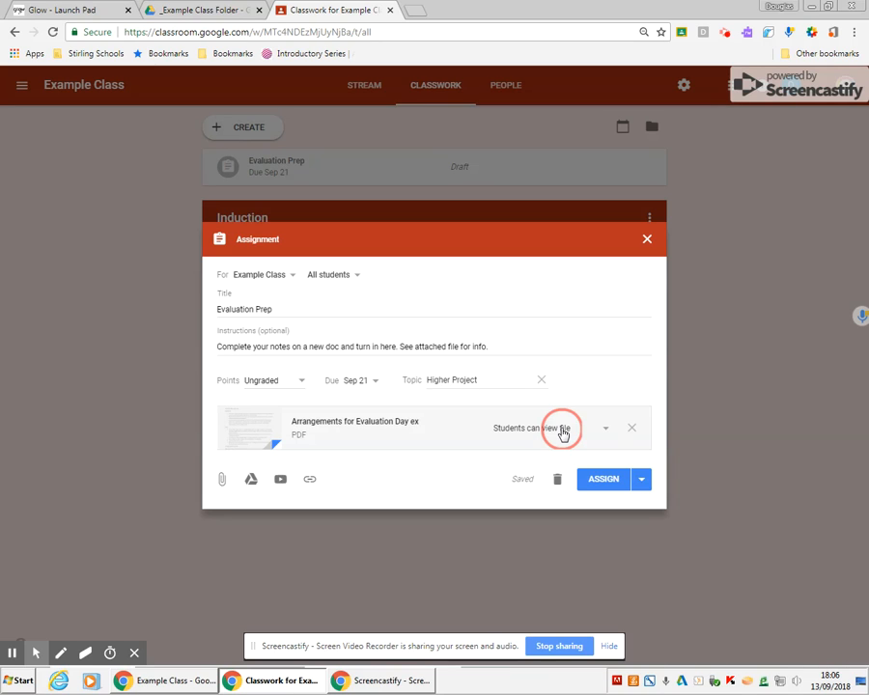
- Assign the Evaluation Prep assignment to the class
click(606, 485)
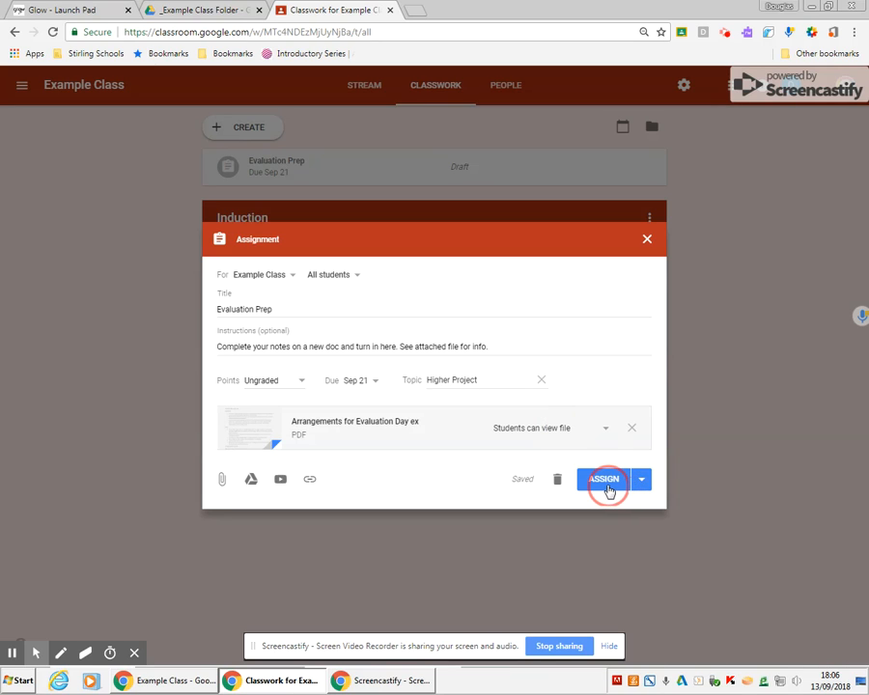
click(640, 479)
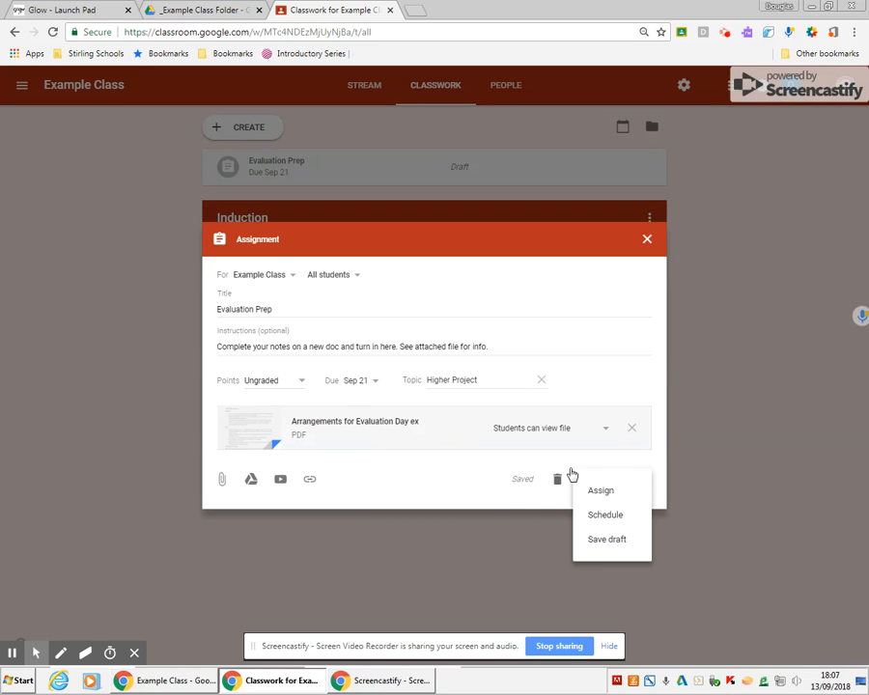
click(618, 492)
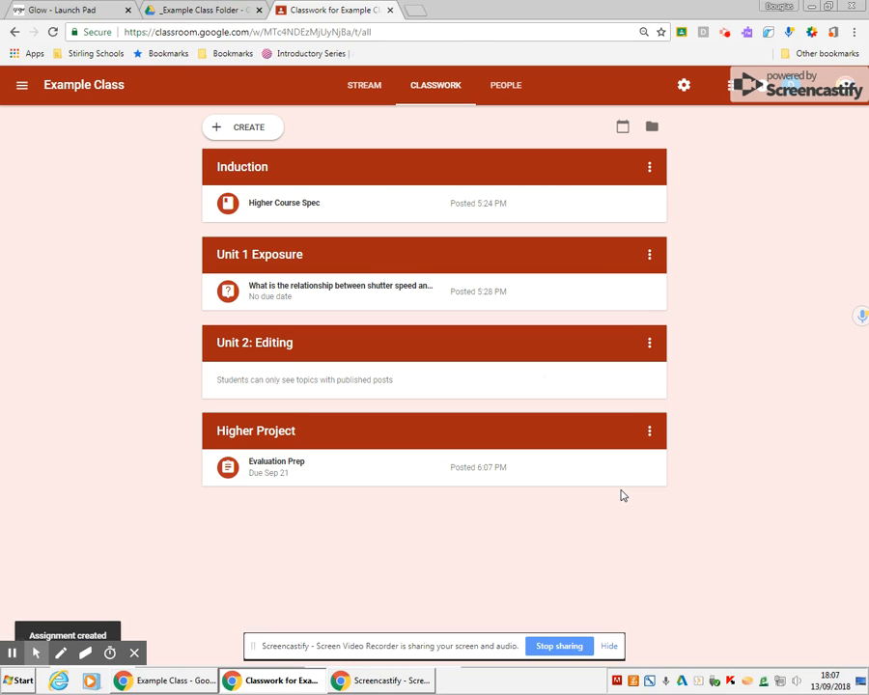
- Switch to the pupil's browser window, reload the class stream and open the Evaluation Prep assignment
key(alt+Tab)
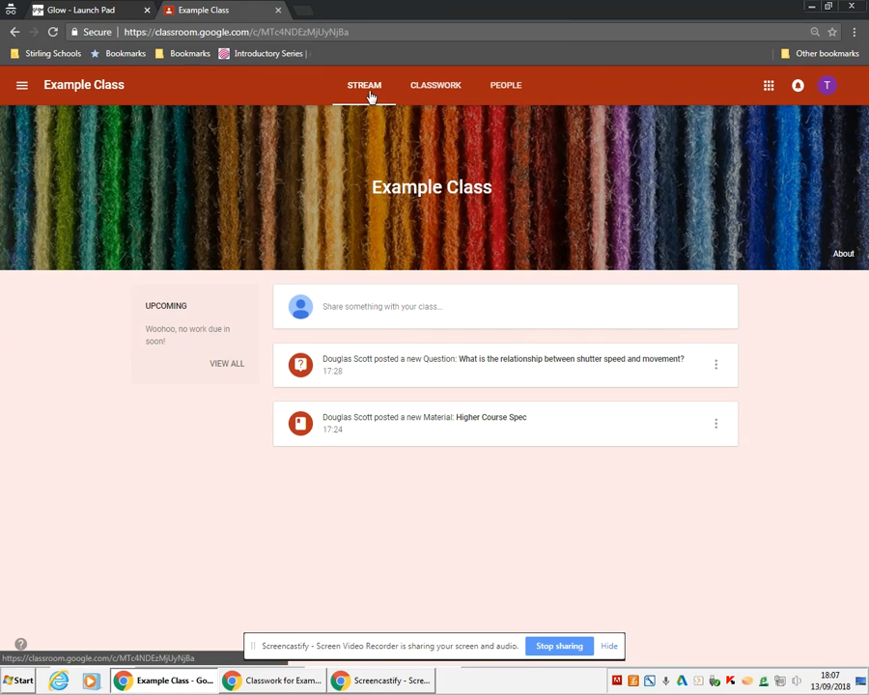
click(54, 33)
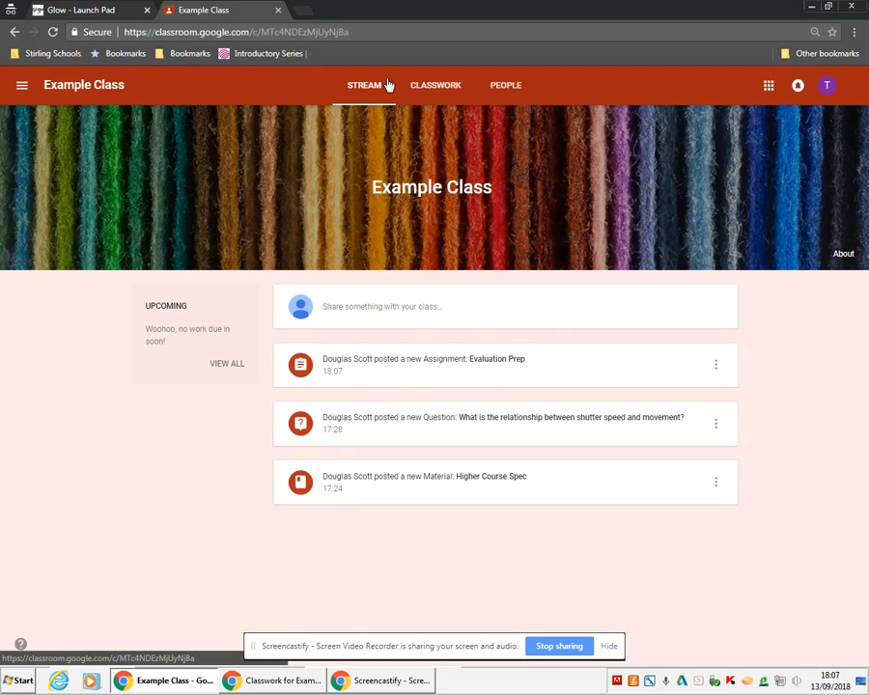
click(493, 362)
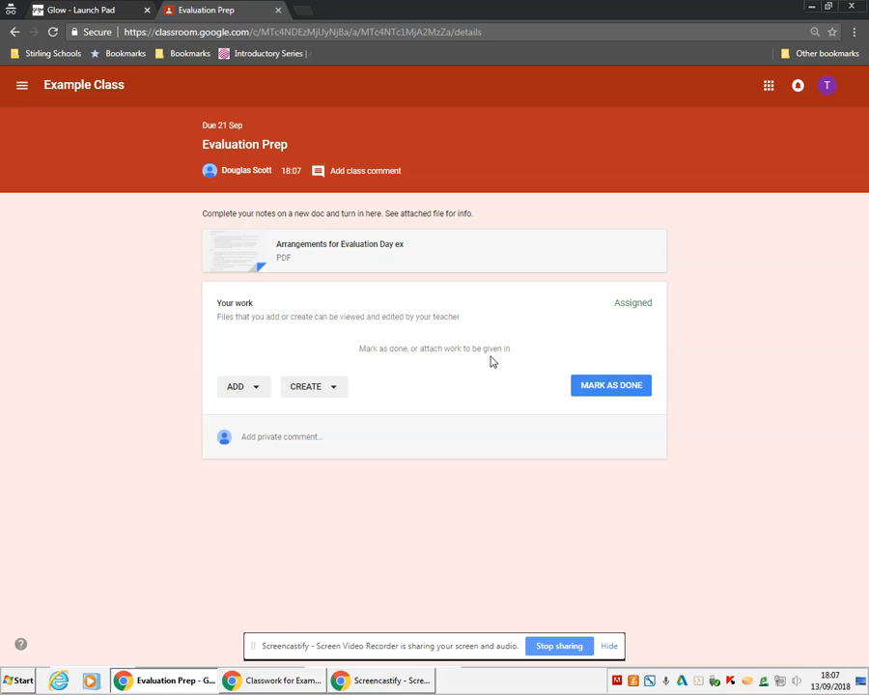
- View the attached Arrangements for Evaluation Day PDF as the pupil and return to the assignment
click(247, 249)
scroll(339, 282, down, 3)
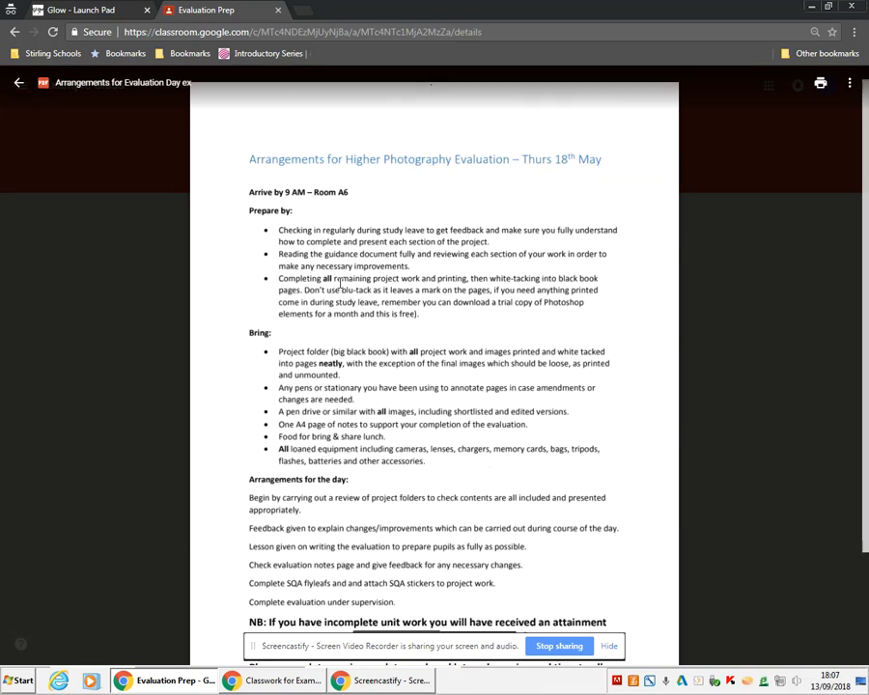
scroll(339, 282, up, 3)
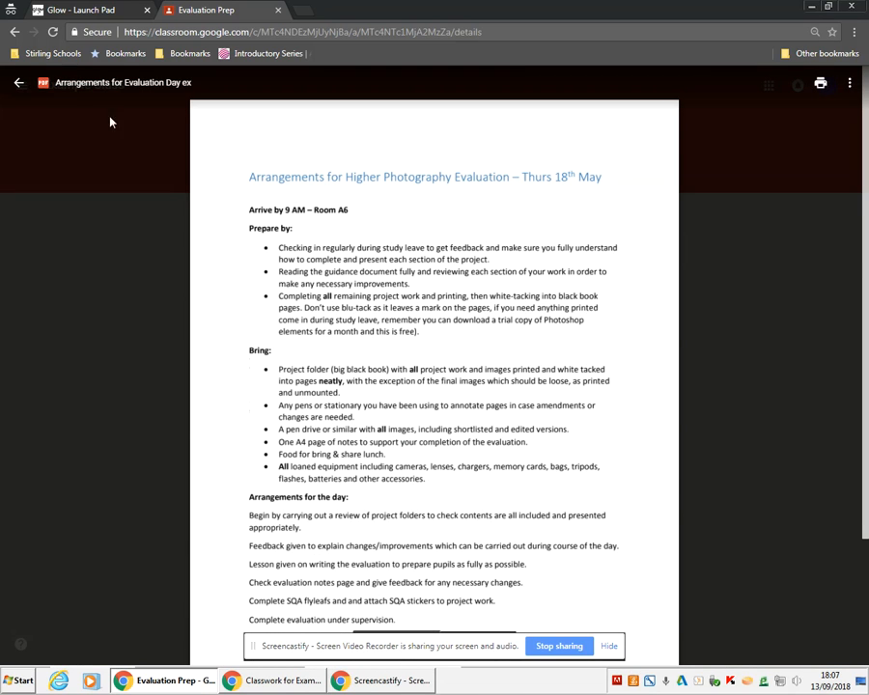
click(18, 83)
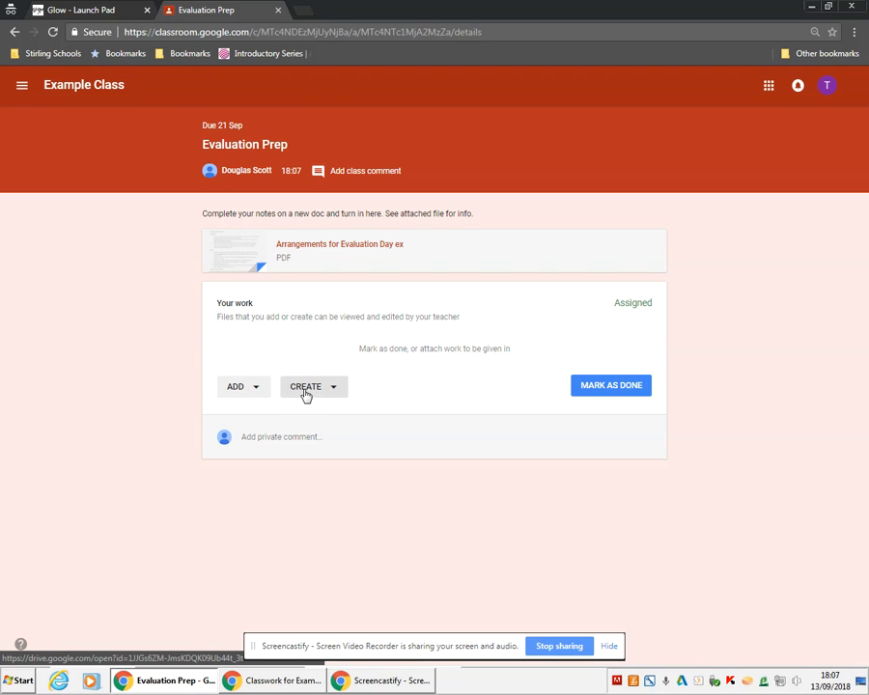
- Check the options for adding existing work, and create a new Google Docs file as the pupil's work
click(254, 390)
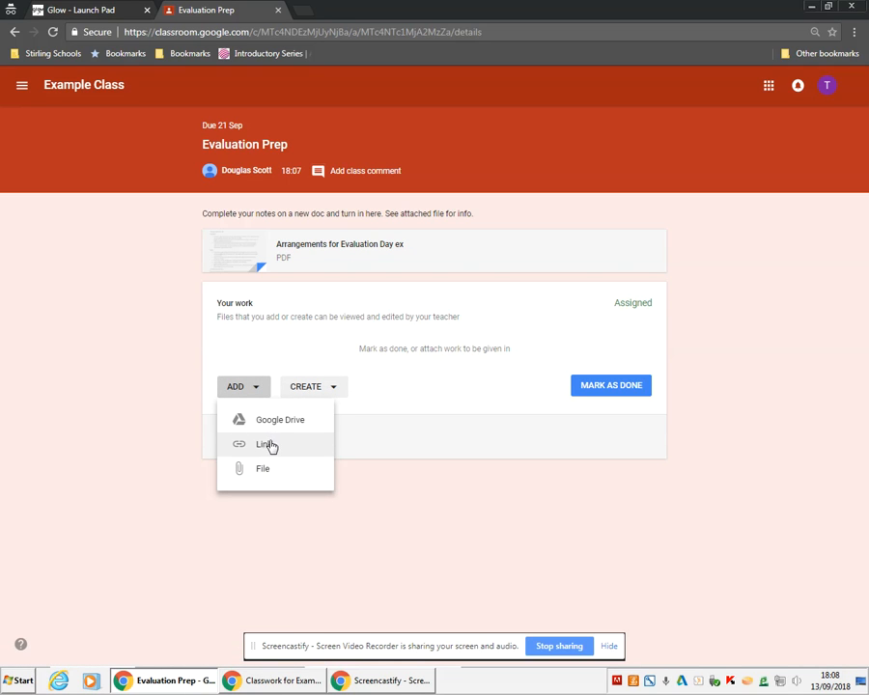
click(385, 387)
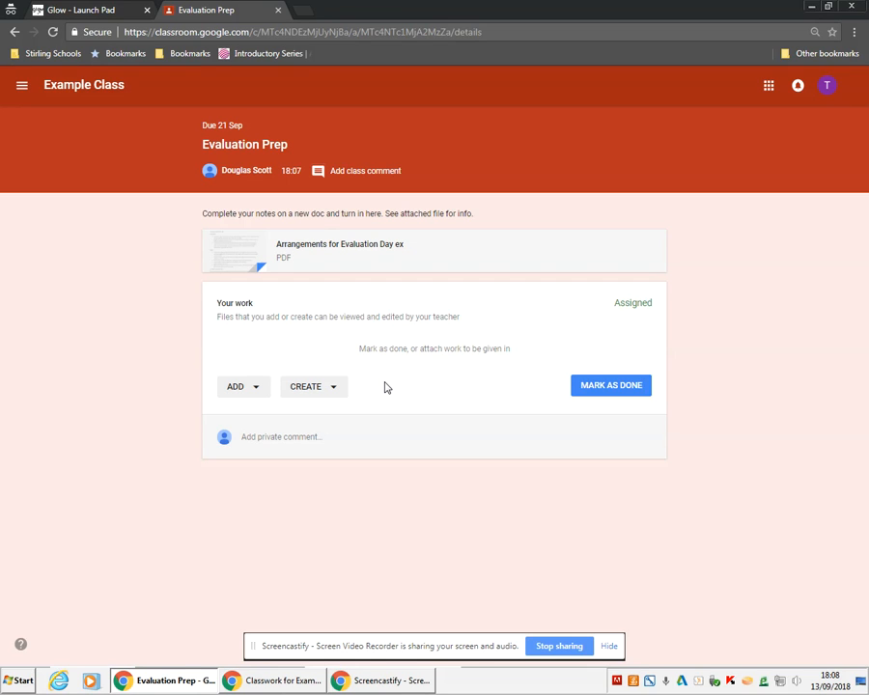
click(333, 389)
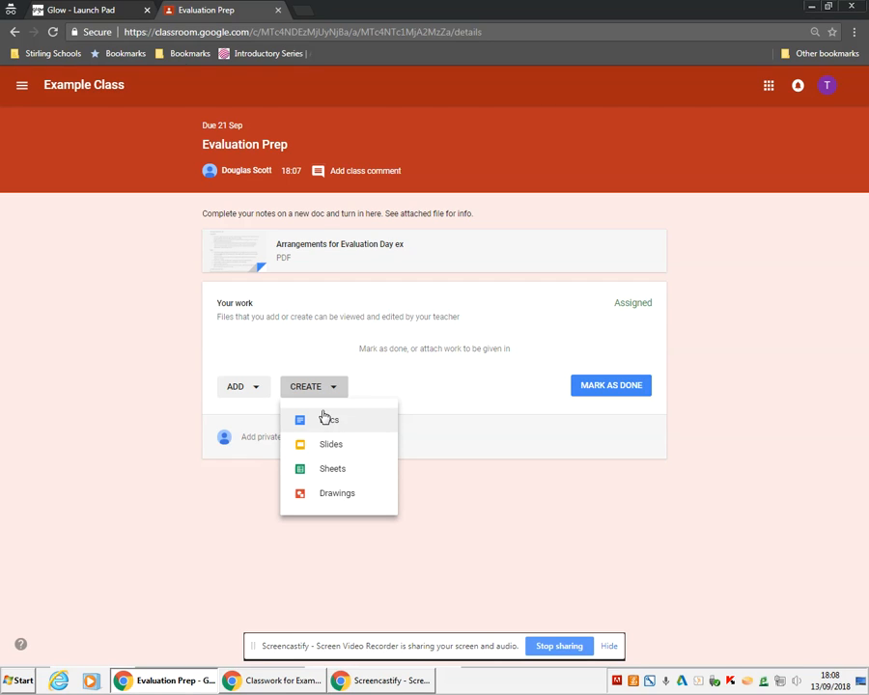
click(326, 423)
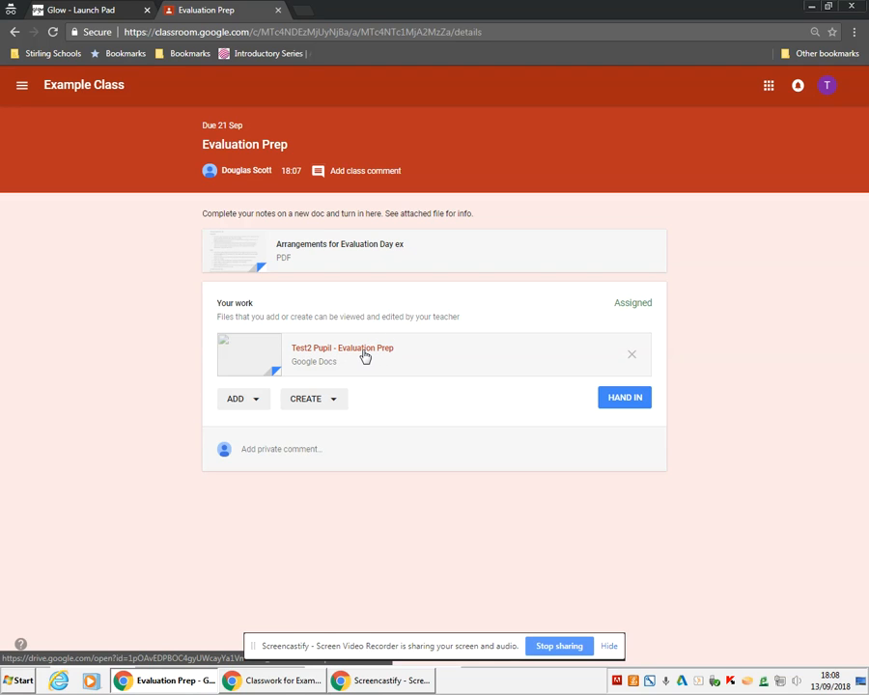
- Write "Blah blah blah etc..." in the pupil's new document and hand it in for the assignment
click(363, 350)
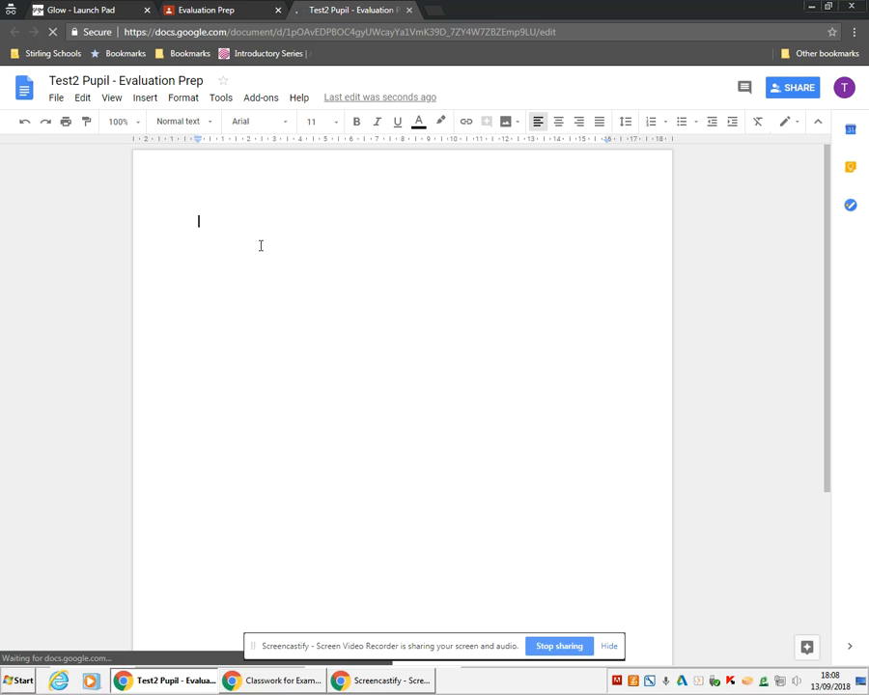
text(Blah blah blah etc...)
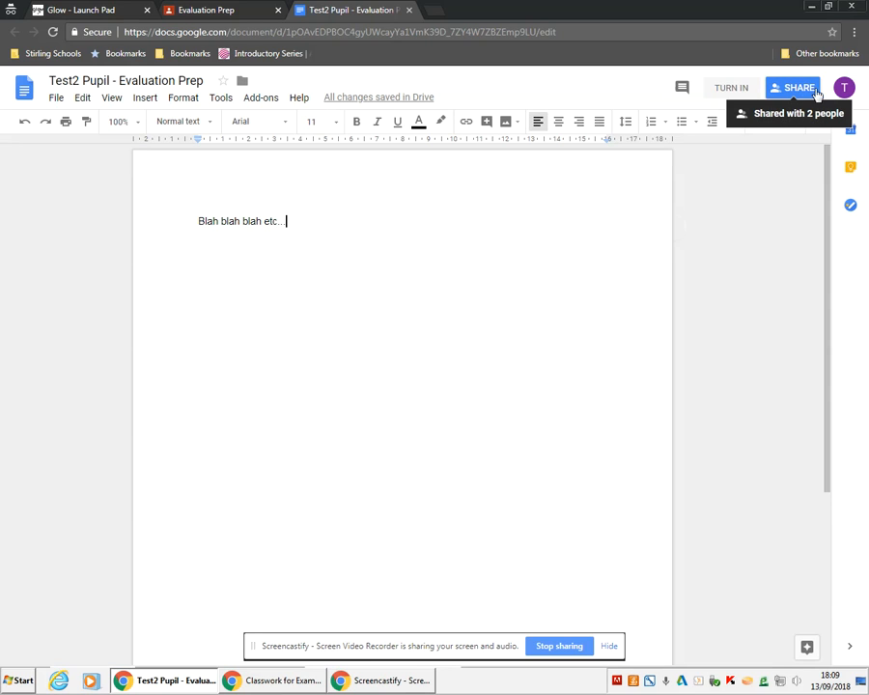
click(731, 89)
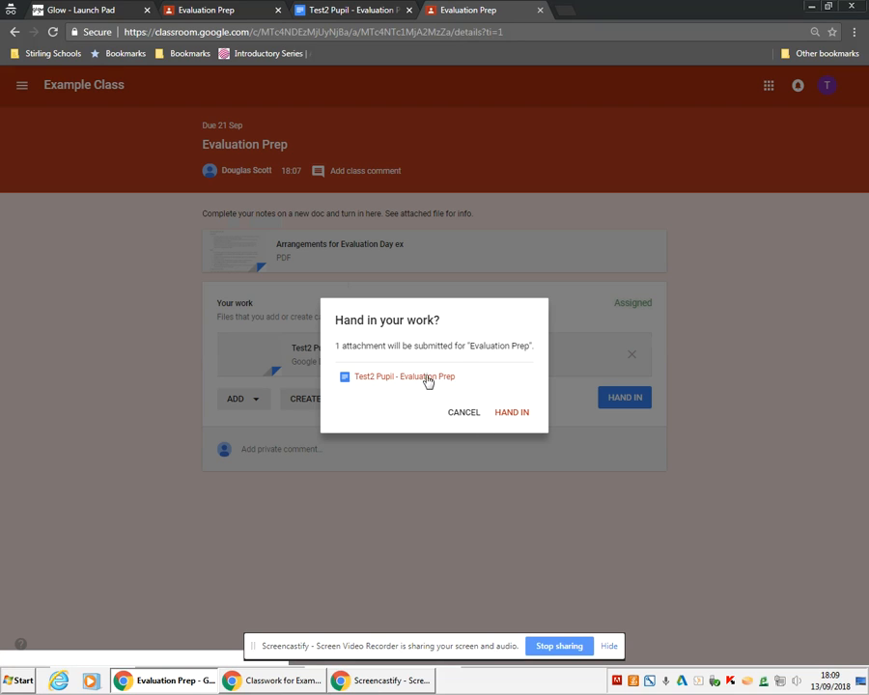
click(514, 414)
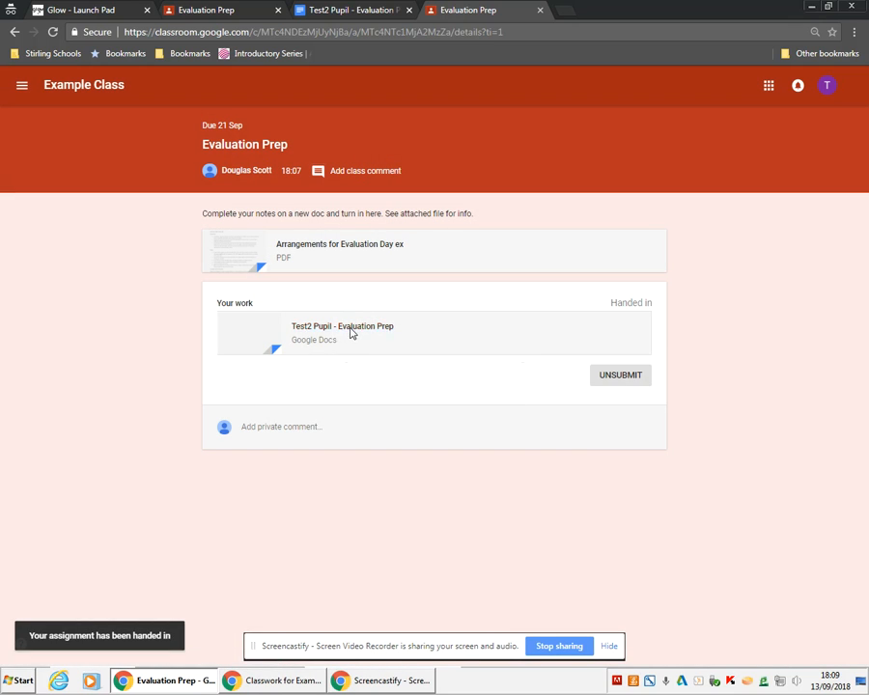
- Open the handed-in document to check the pupil's access to it, and close it again
click(350, 328)
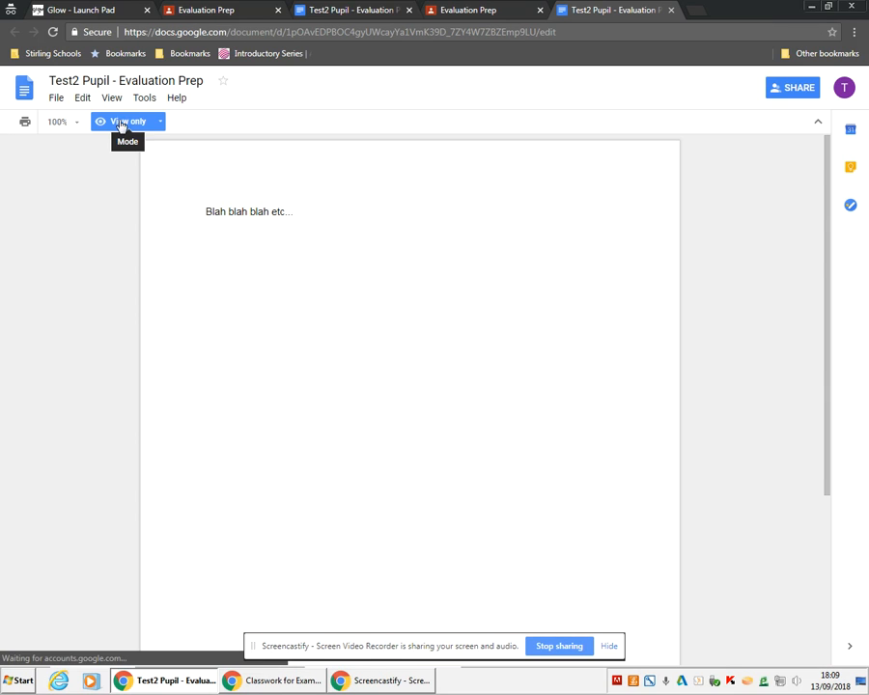
click(673, 11)
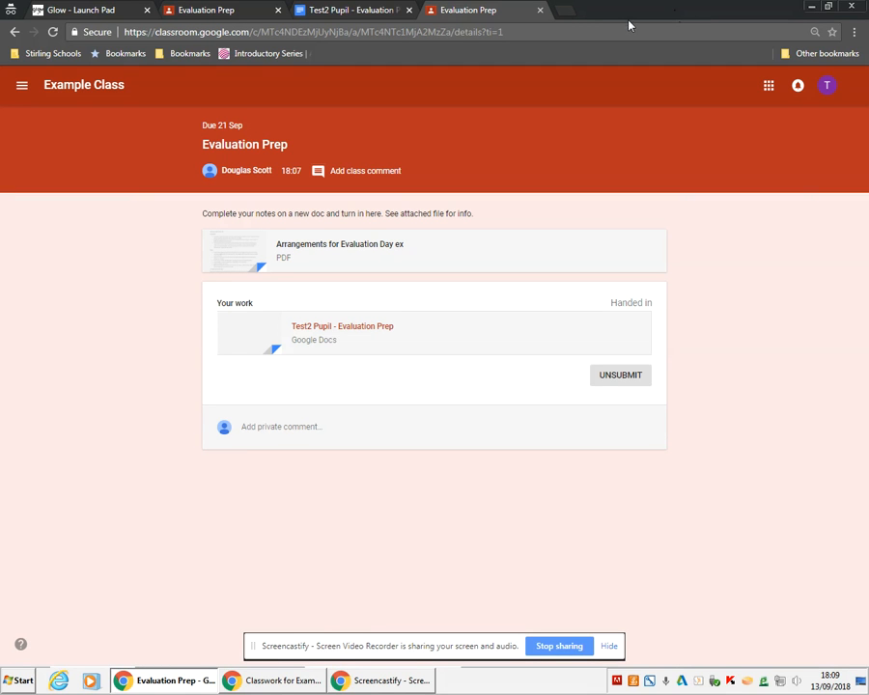
- Close the pupil's extra tabs, and open the pupil's turned-in Evaluation Prep document from the teacher's Classroom window
click(541, 11)
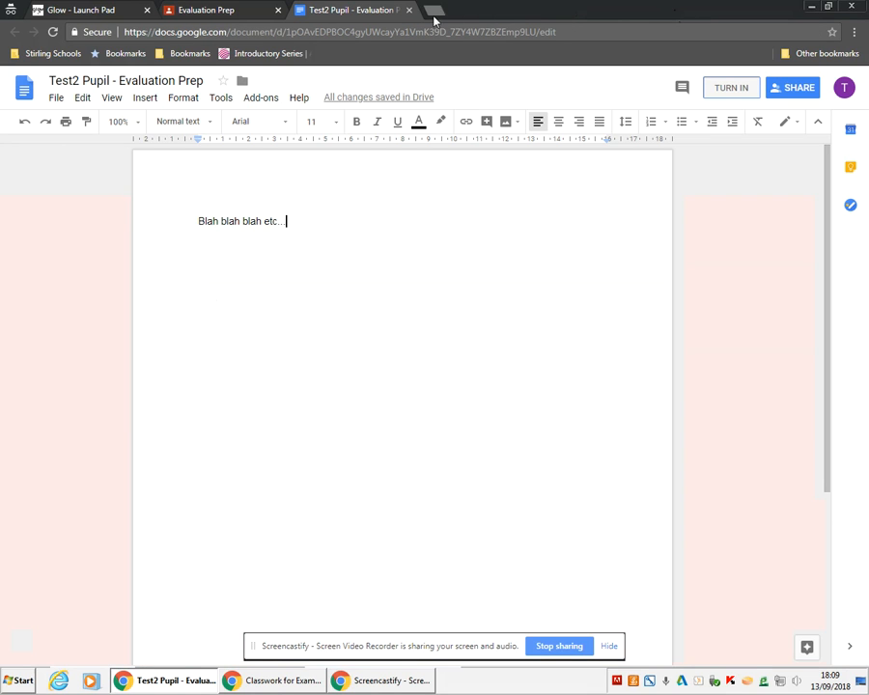
click(410, 11)
key(alt+Tab)
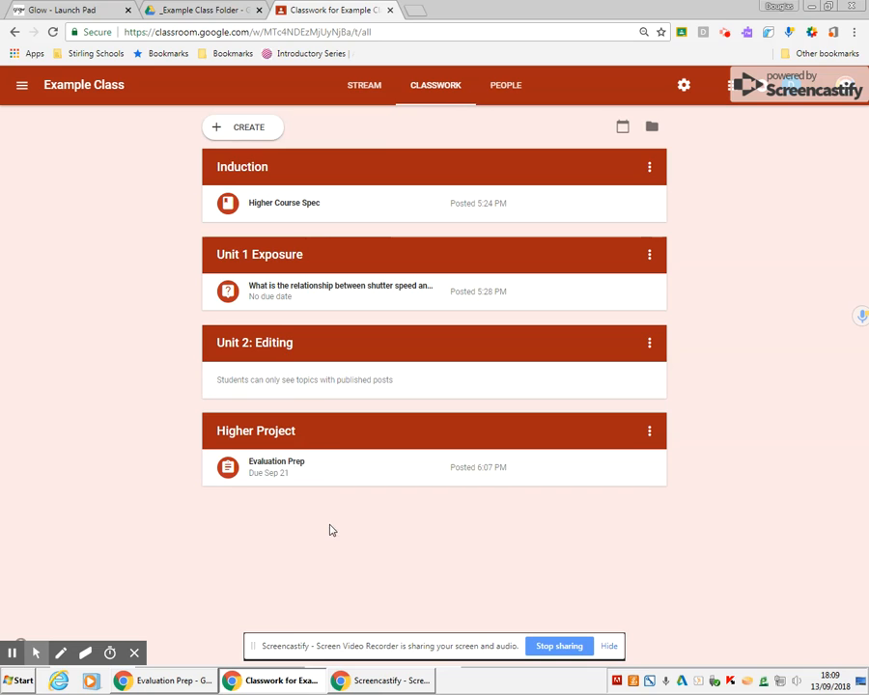
click(287, 472)
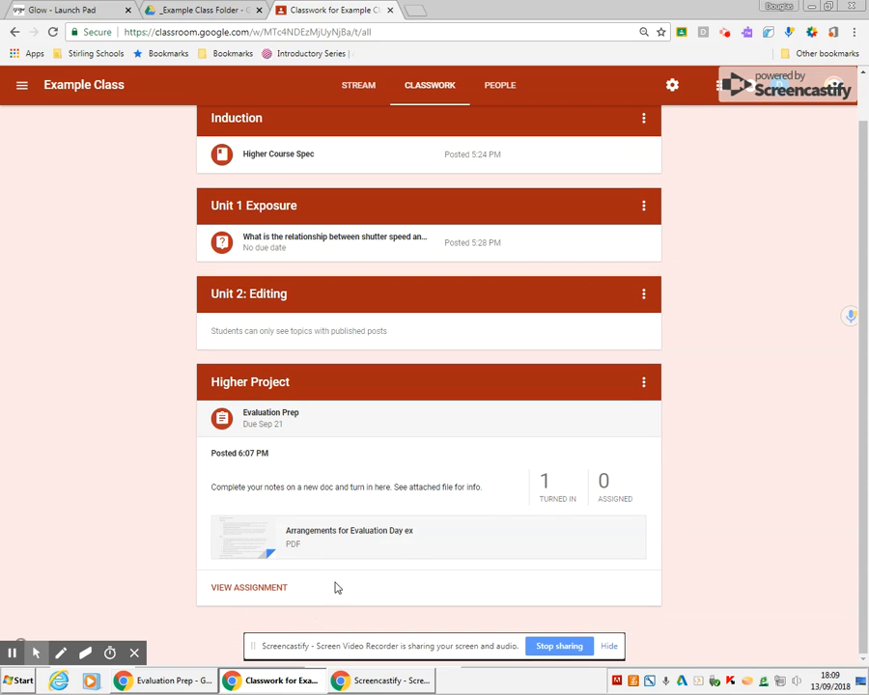
click(555, 491)
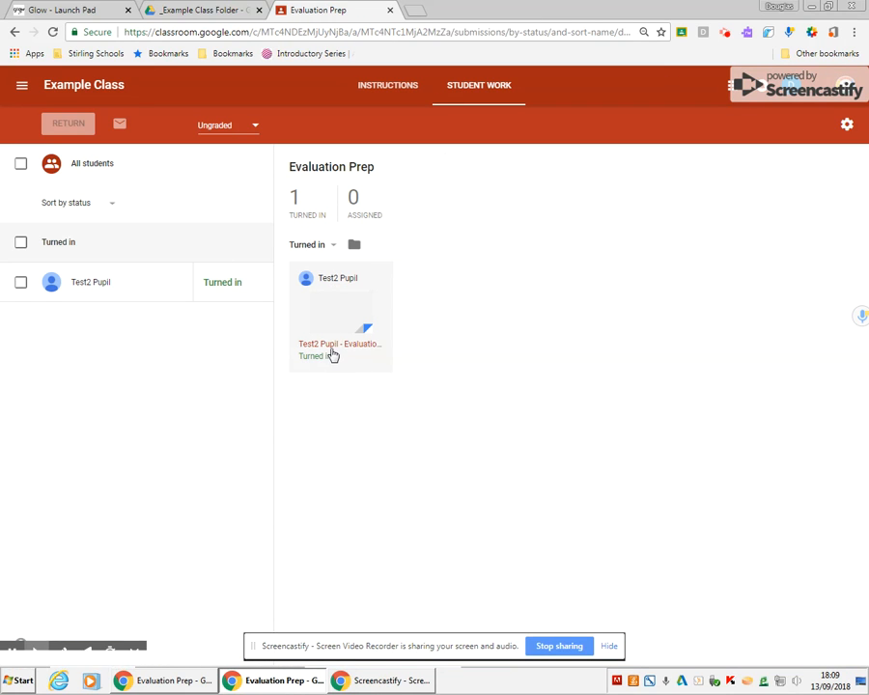
click(333, 350)
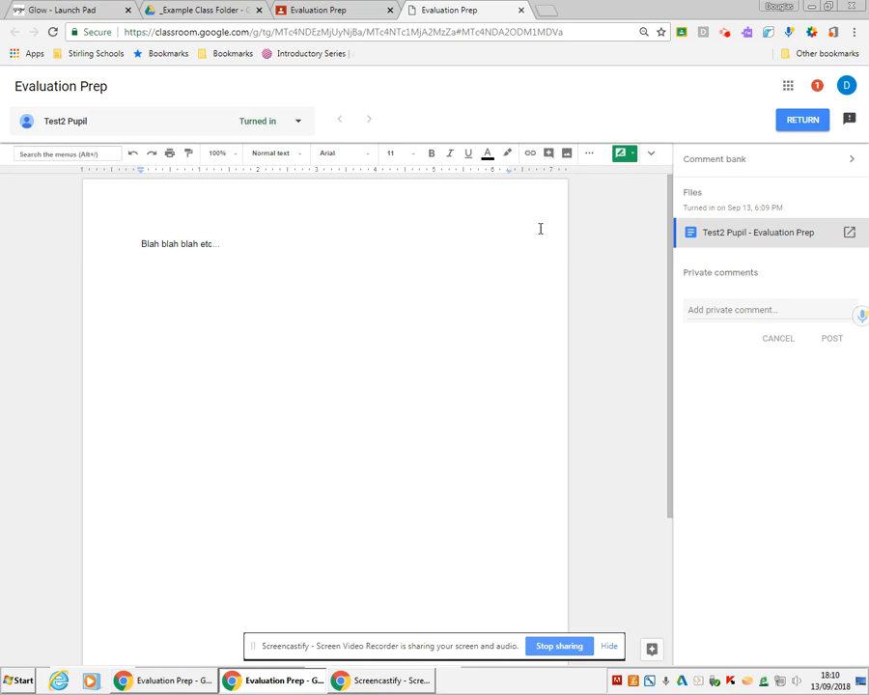
- Return the Evaluation Prep work to the pupil and go back to the Classwork page of Example Class
click(801, 121)
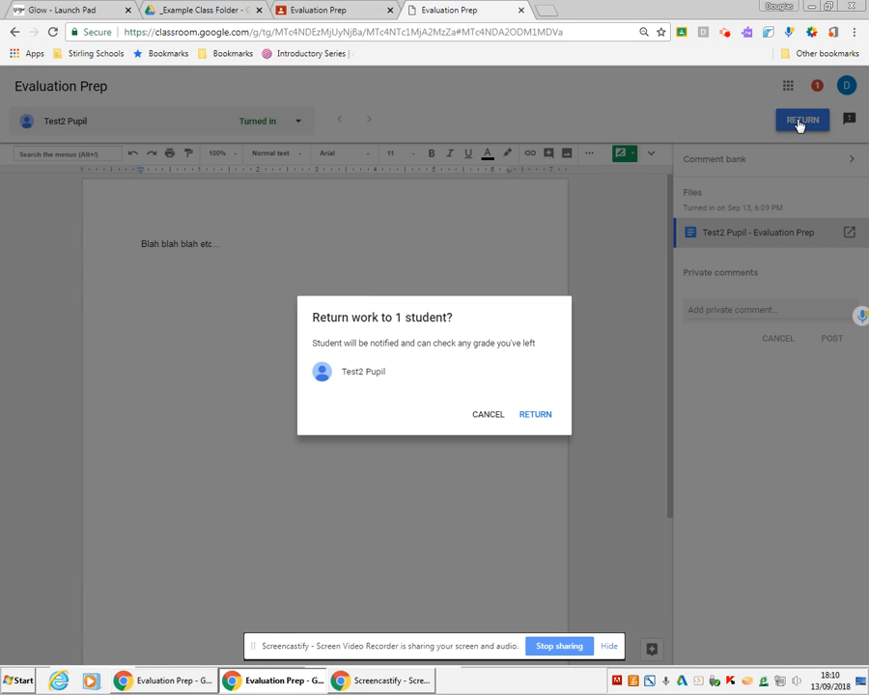
click(536, 414)
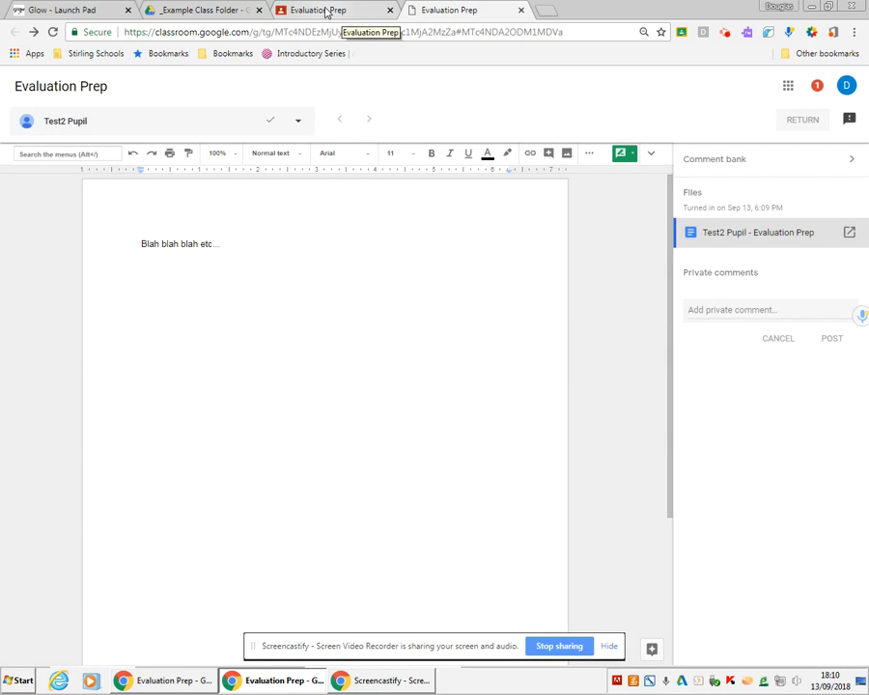
click(326, 11)
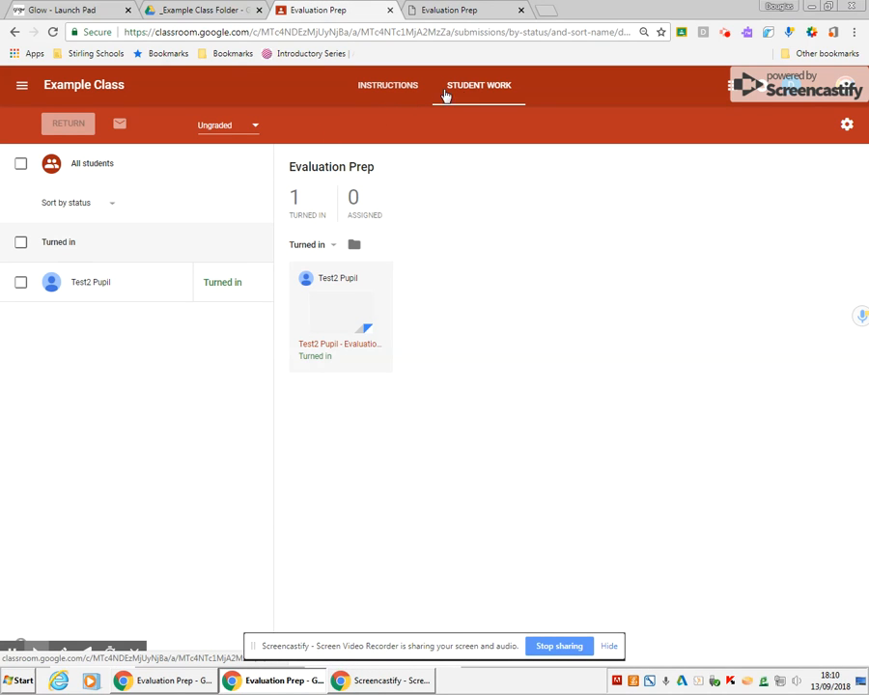
click(43, 89)
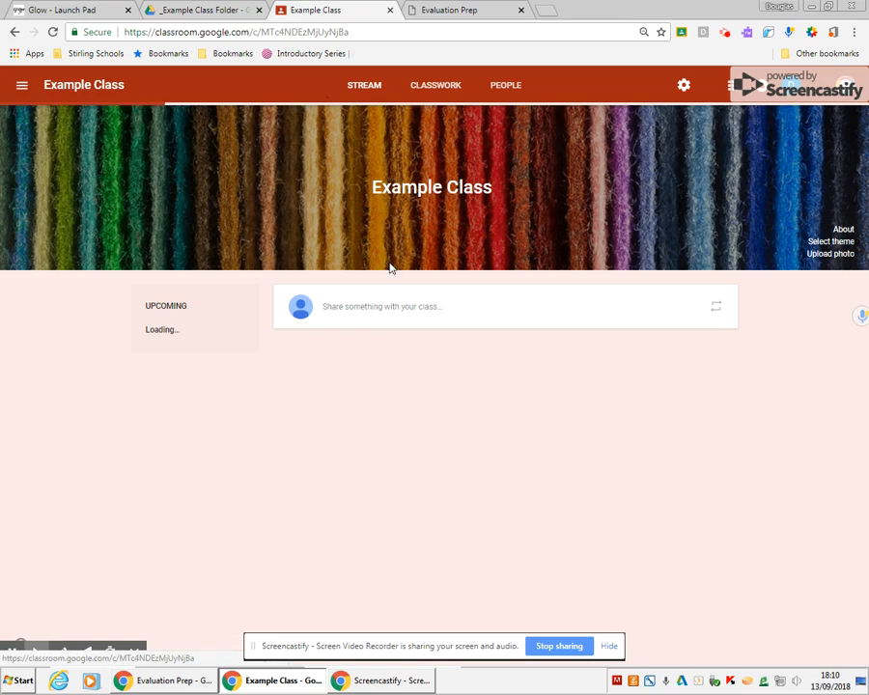
click(460, 91)
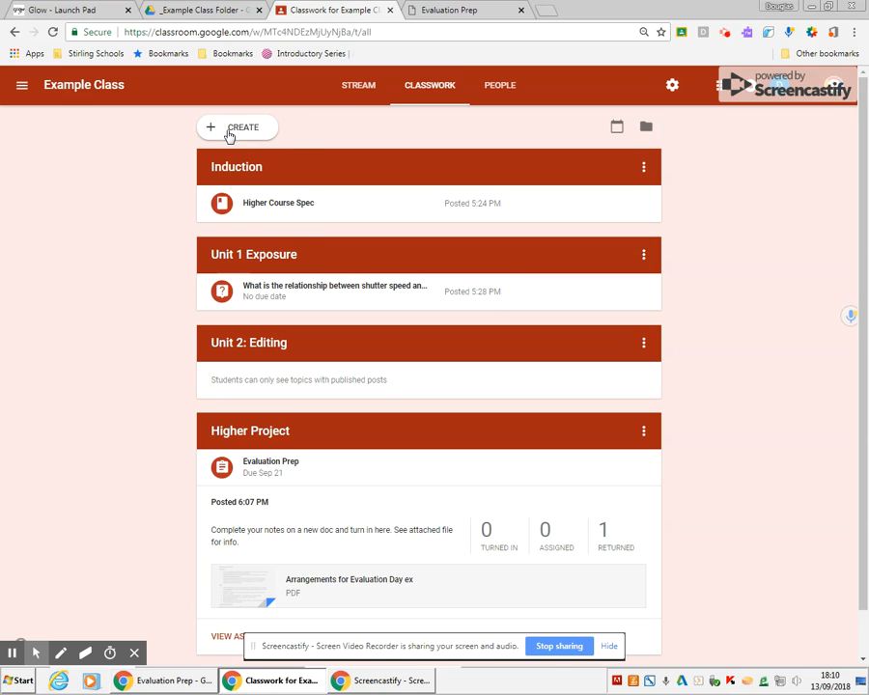
- Create a new assignment for Example Class with the title "Project Checklist"
click(229, 134)
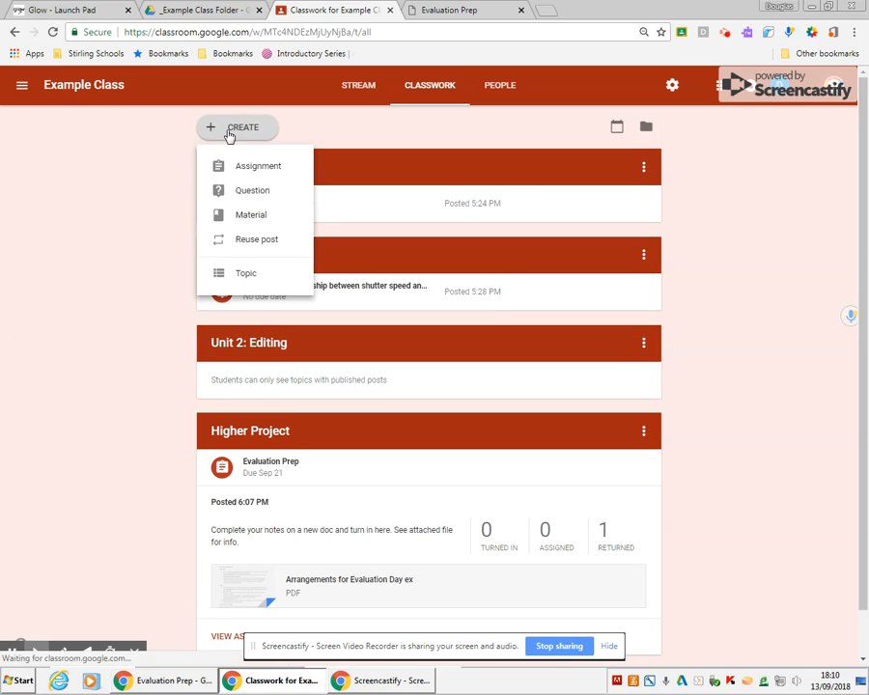
click(258, 175)
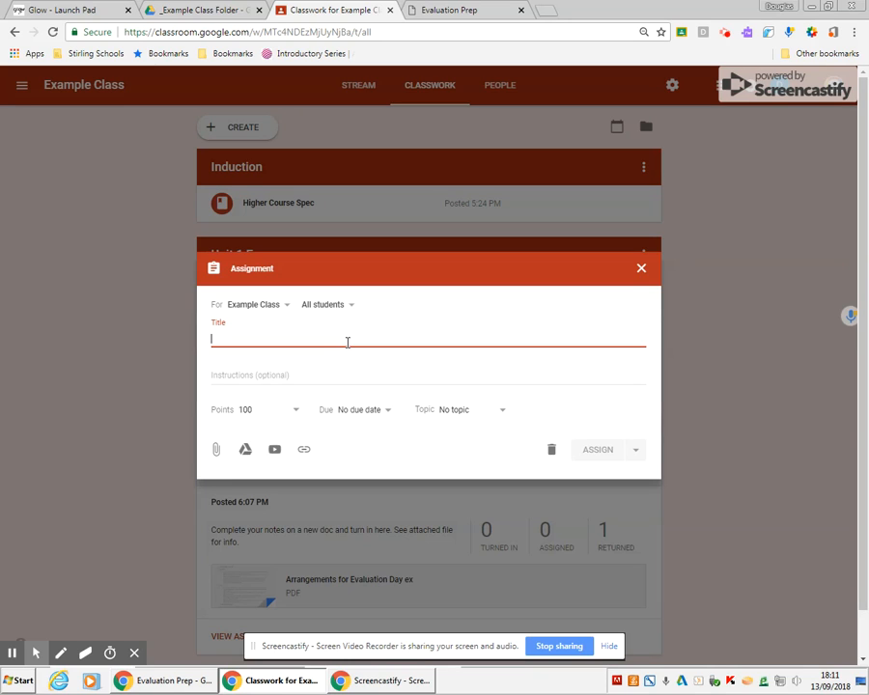
text(Pr)
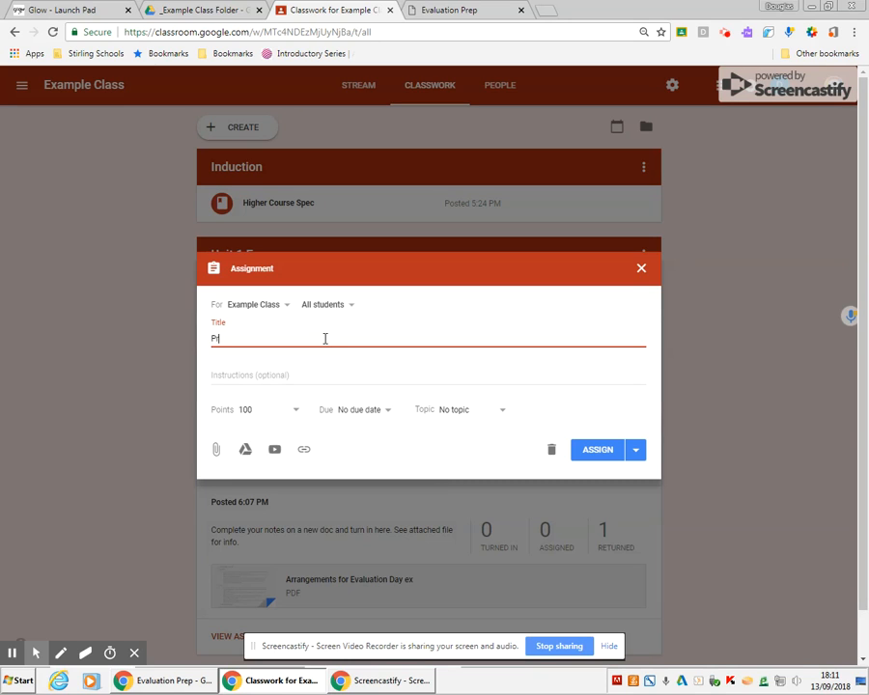
text(oject checklist)
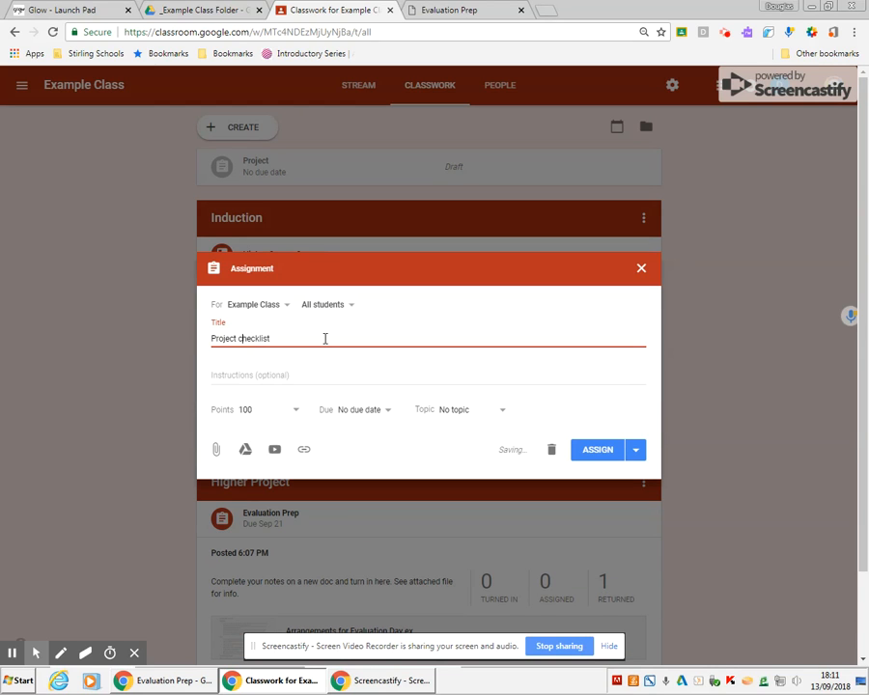
key(Delete)
text(C)
- Enter "Please complete." as the instructions for the Project Checklist assignment
click(307, 378)
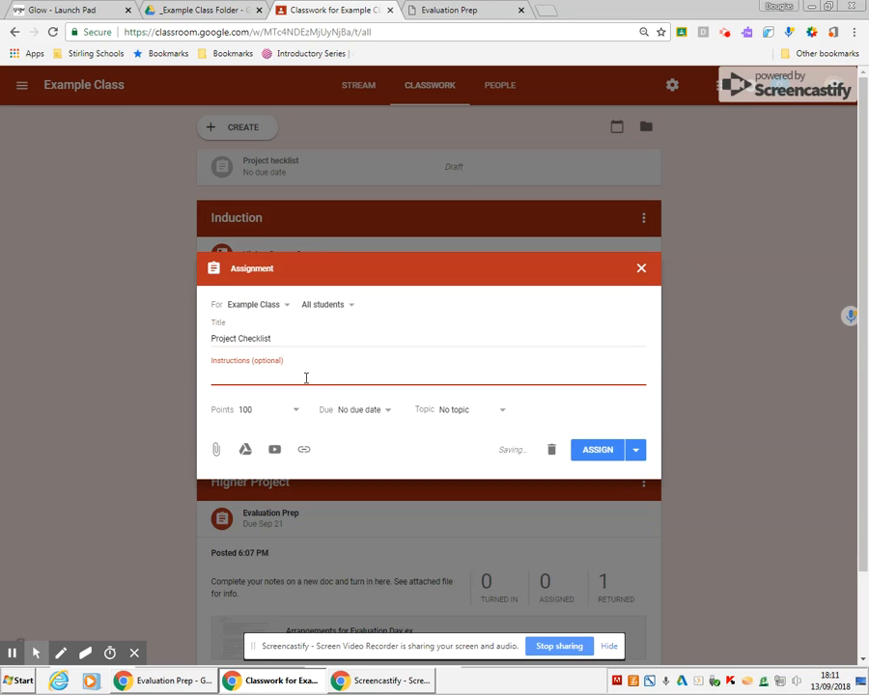
text(please complete)
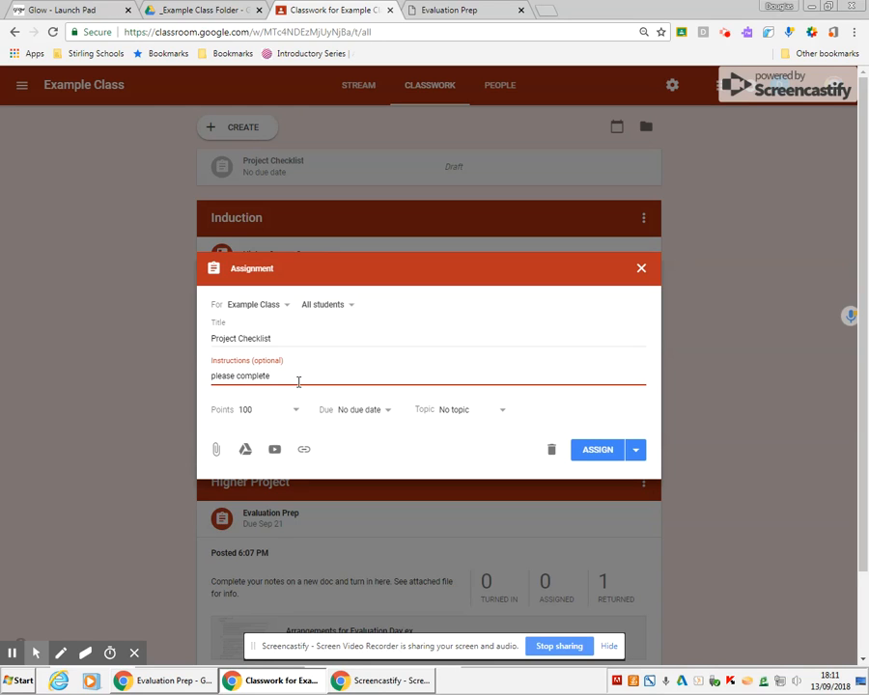
key(Left)
key(Left)
key(Left)
key(Left)
key(Left)
key(Left)
key(Left)
key(Left)
key(BackSpace)
text(P)
click(299, 381)
text(.)
- Make the assignment ungraded, leave it without a due date, and file it under the Higher Project topic
click(297, 413)
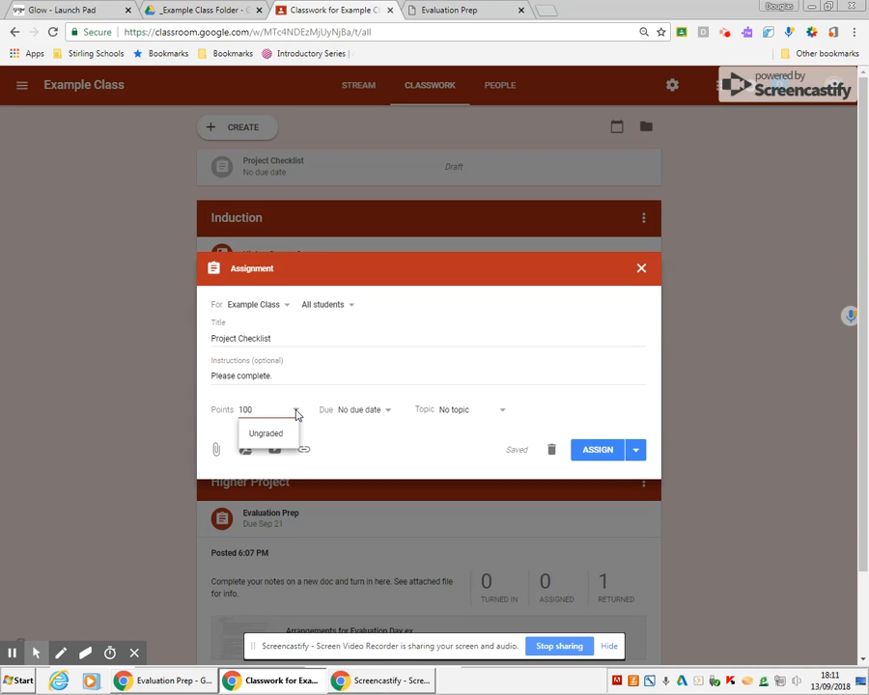
click(275, 436)
click(386, 412)
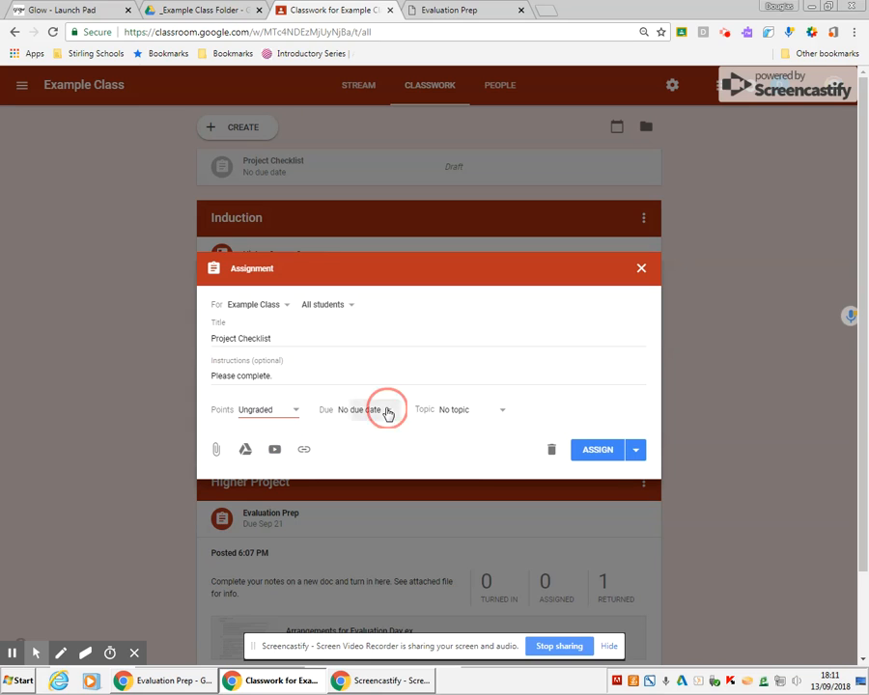
click(595, 376)
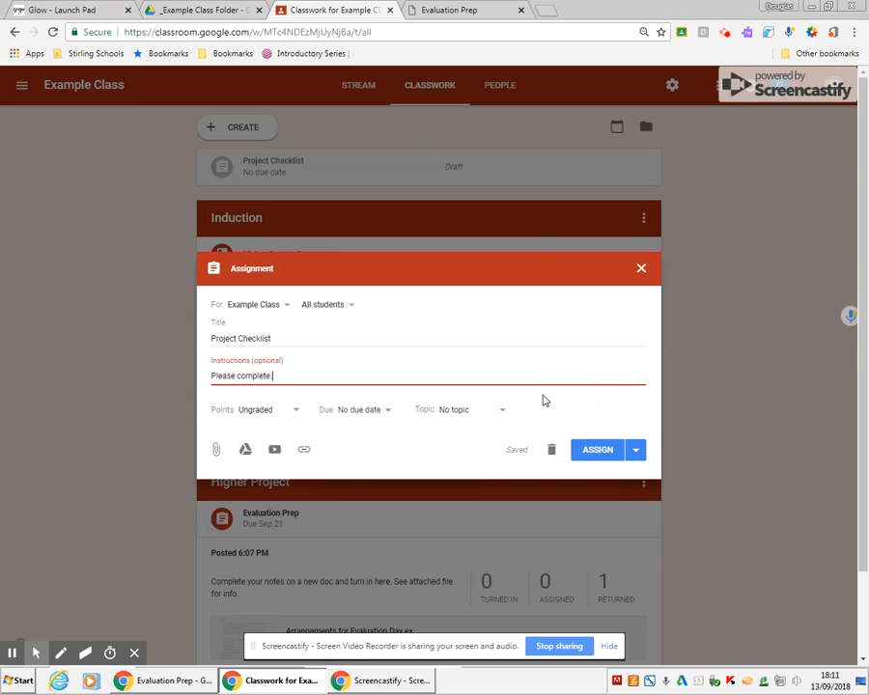
click(454, 413)
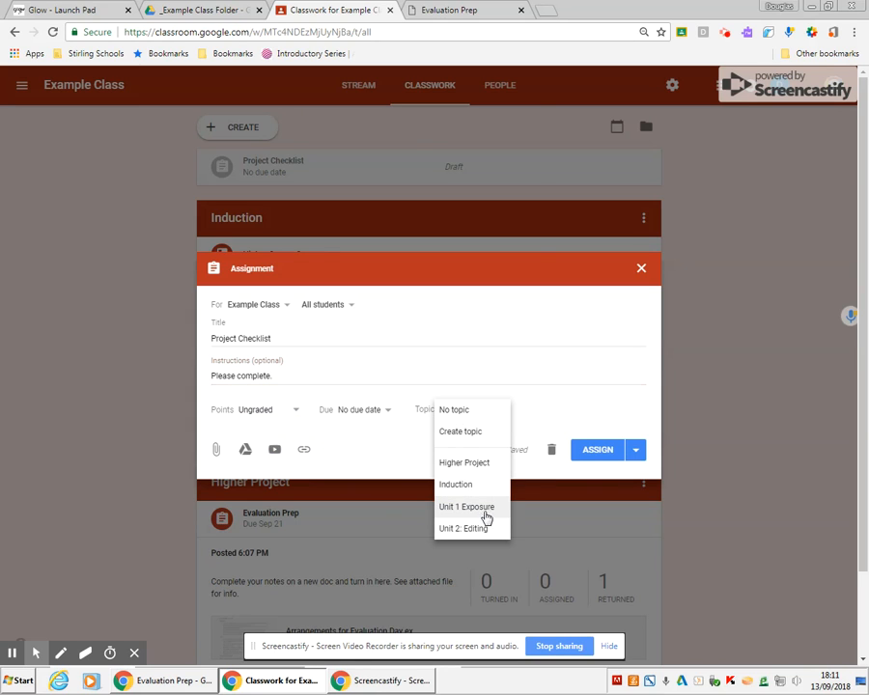
click(478, 463)
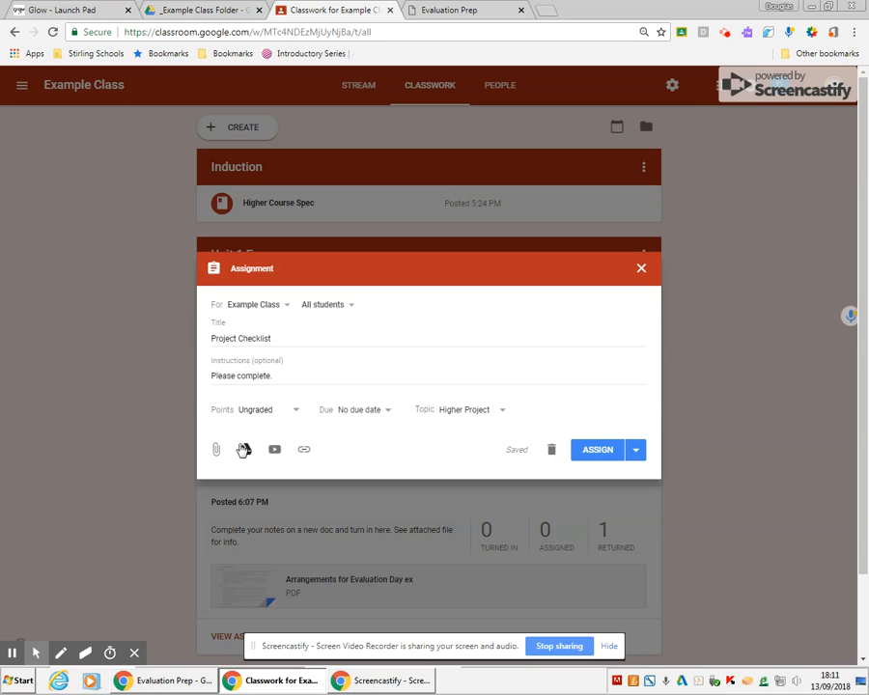
- Attach the Higher Project Checklist ex document from _Example Class Folder in Google Drive to the assignment
click(246, 451)
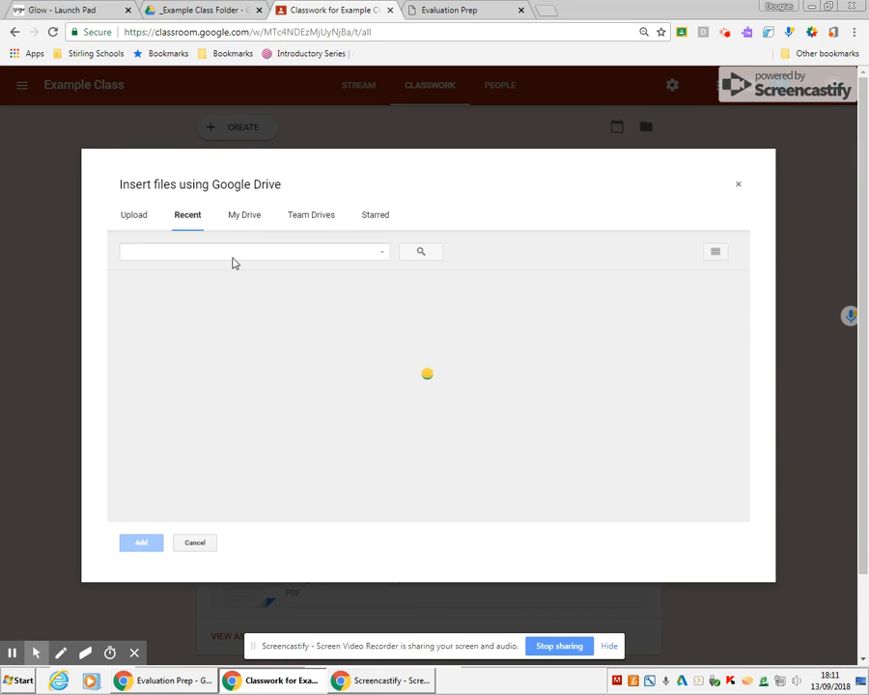
click(249, 226)
double_click(165, 324)
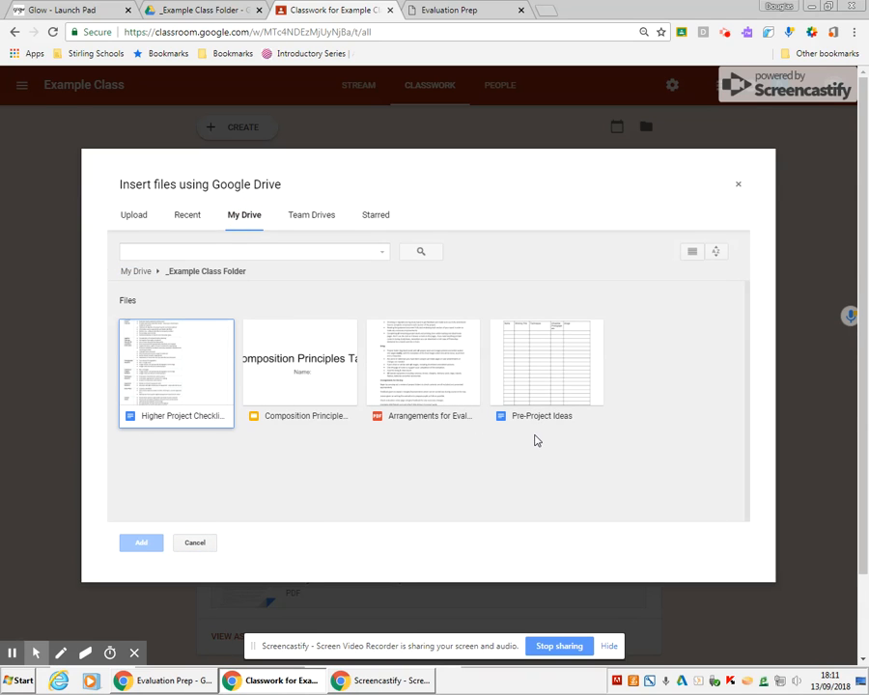
click(176, 378)
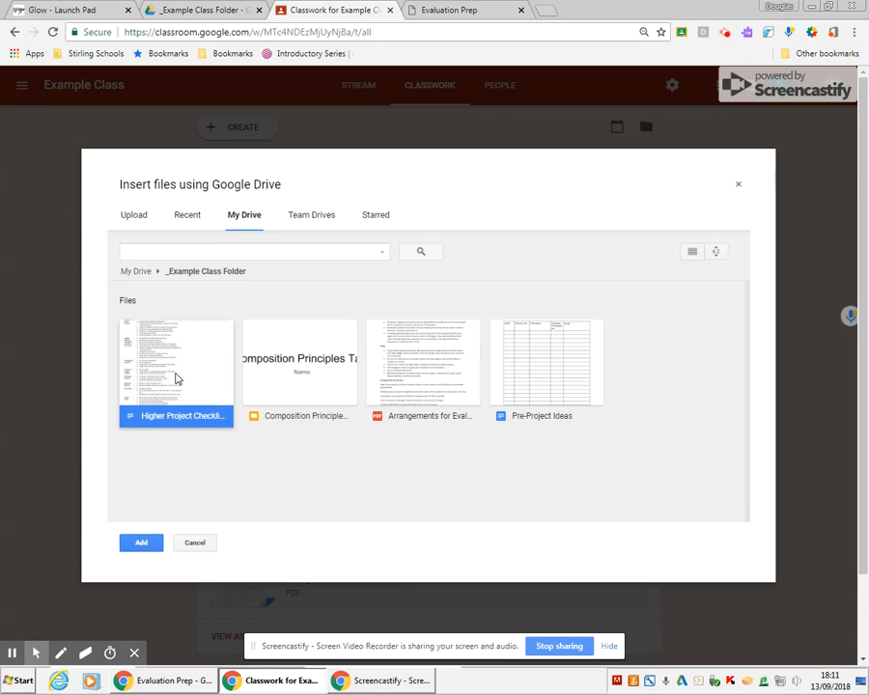
click(143, 544)
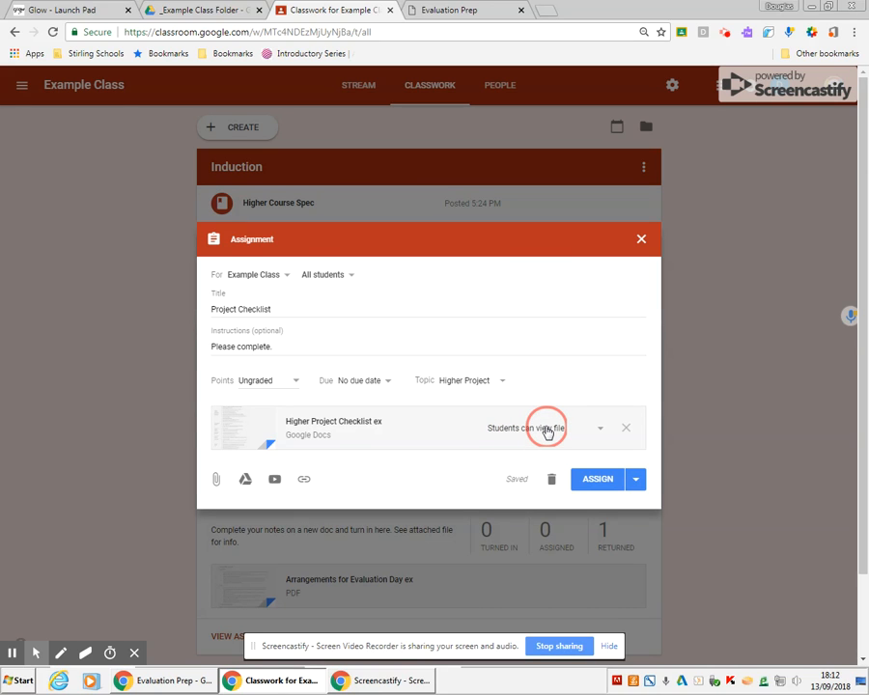
- Set the attached checklist to make a copy for each student, and assign the Project Checklist to the class
click(546, 430)
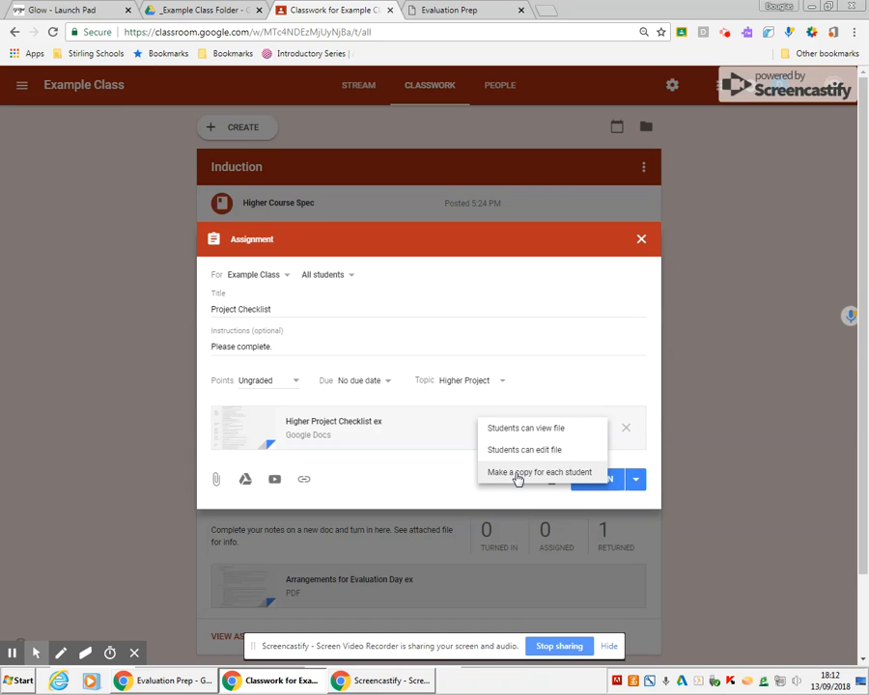
click(573, 475)
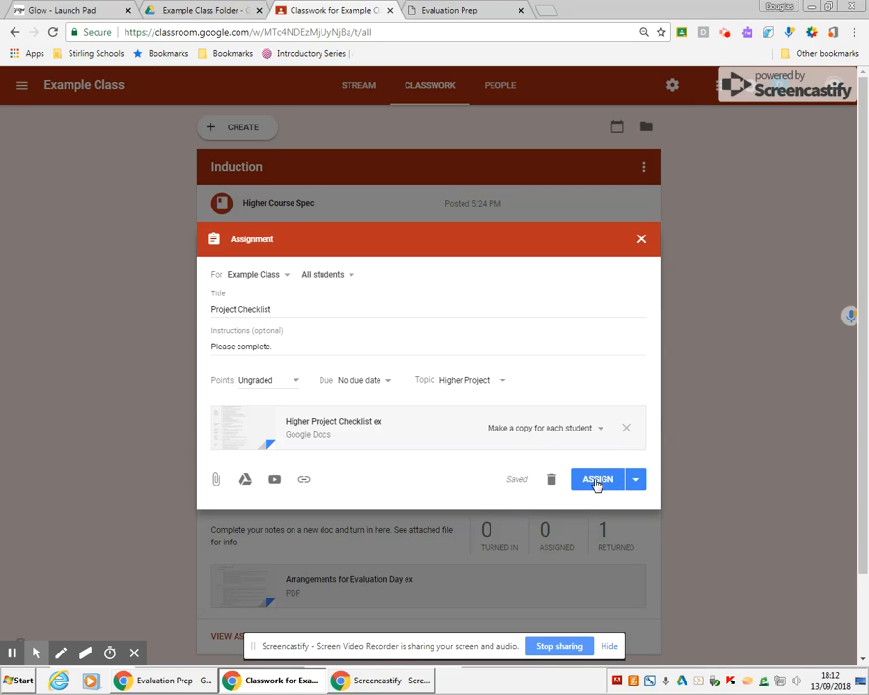
click(596, 481)
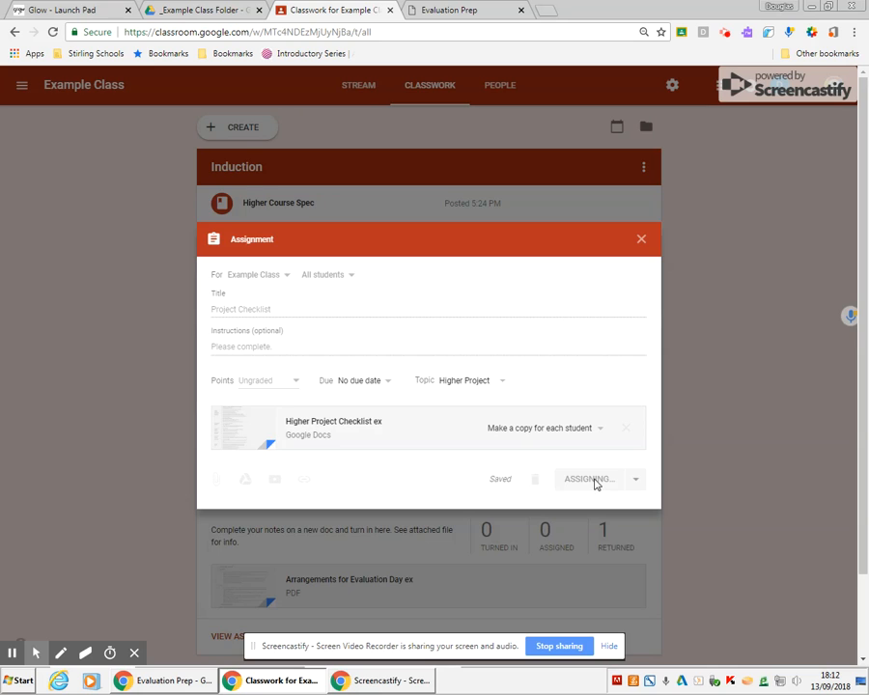
- Switch to the pupil's Classroom window and open the pupil's own checklist copy from the Project Checklist assignment
key(alt+Tab)
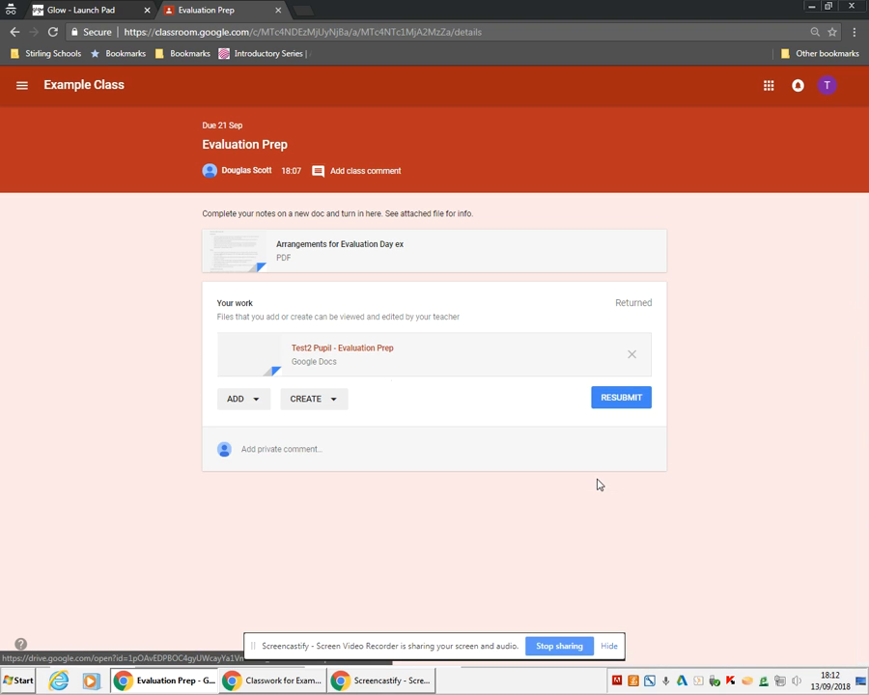
click(94, 85)
click(434, 87)
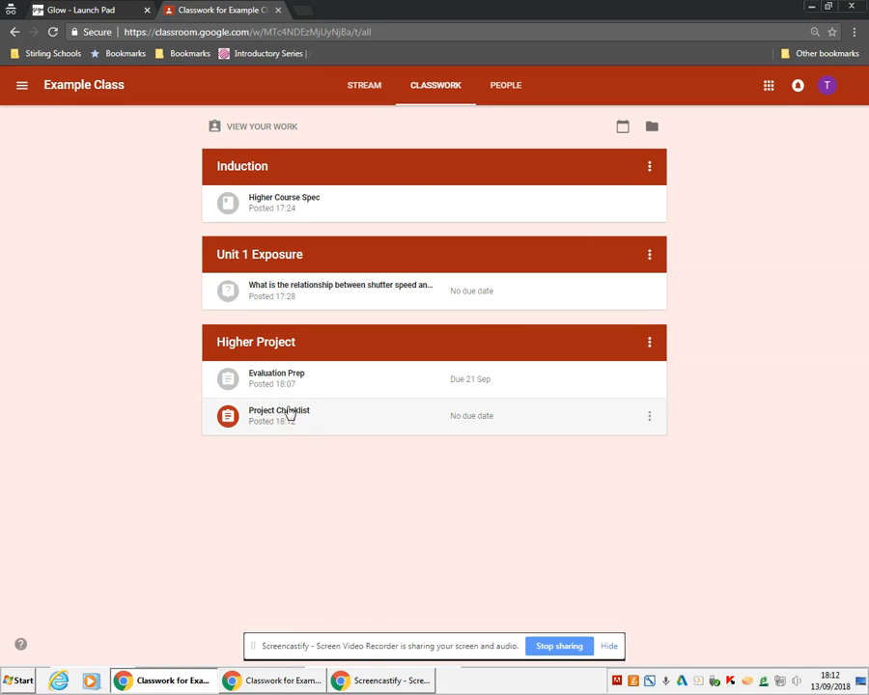
click(290, 411)
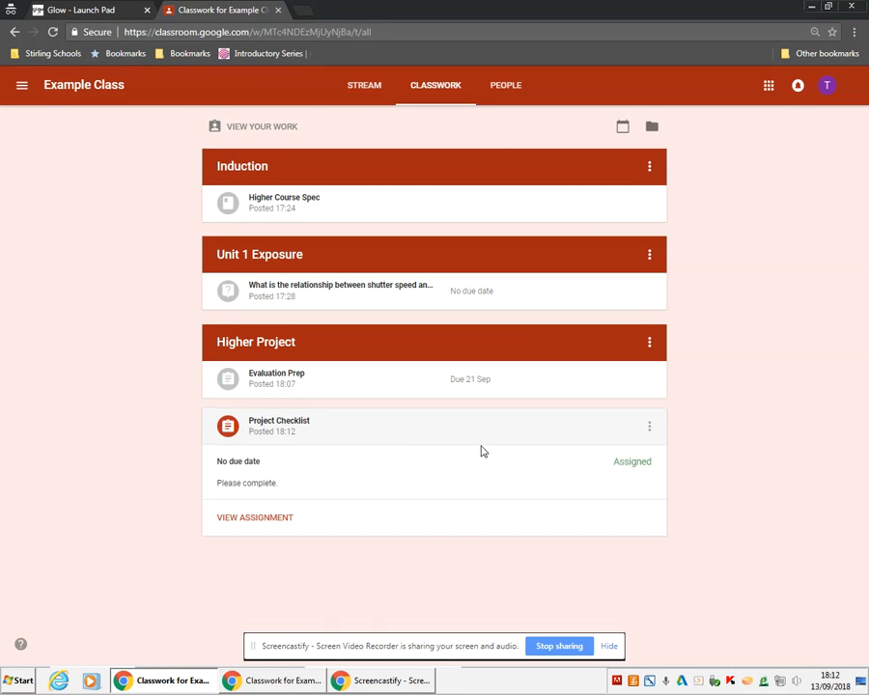
click(257, 519)
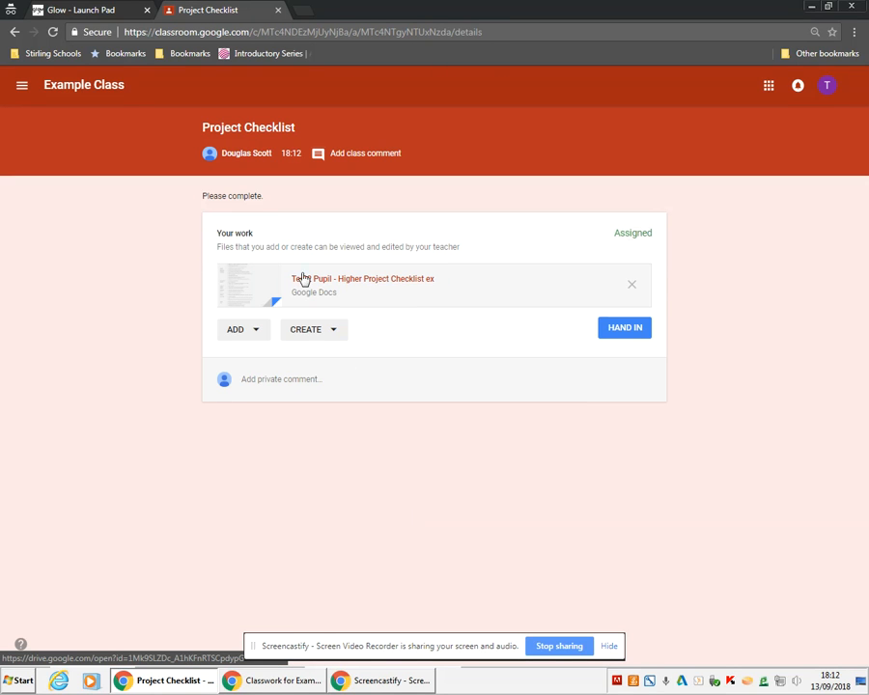
click(374, 283)
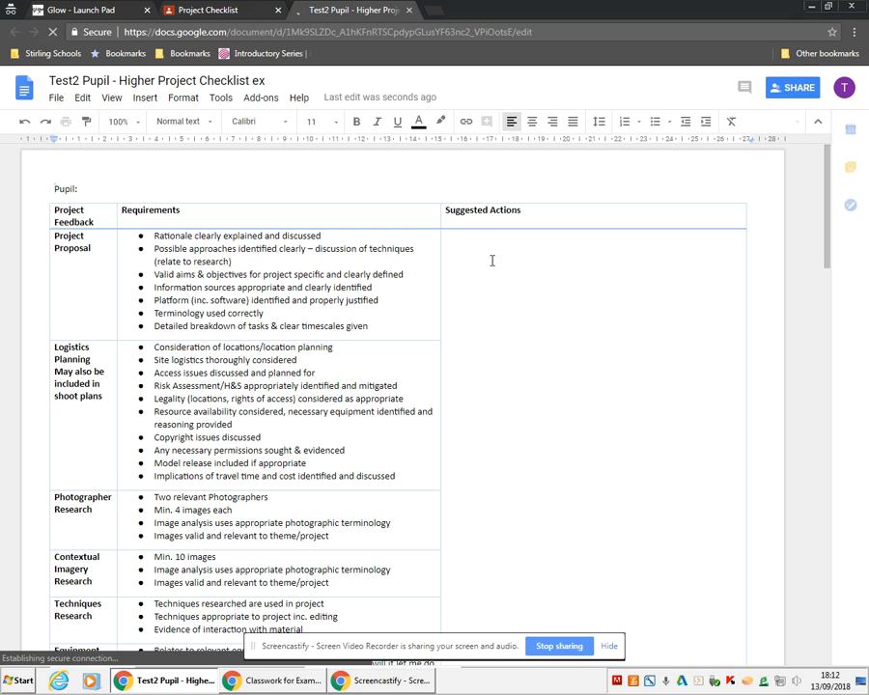
- Highlight the Project Proposal requirement "Rationale clearly explained and discussed" in green
drag(322, 235, 152, 237)
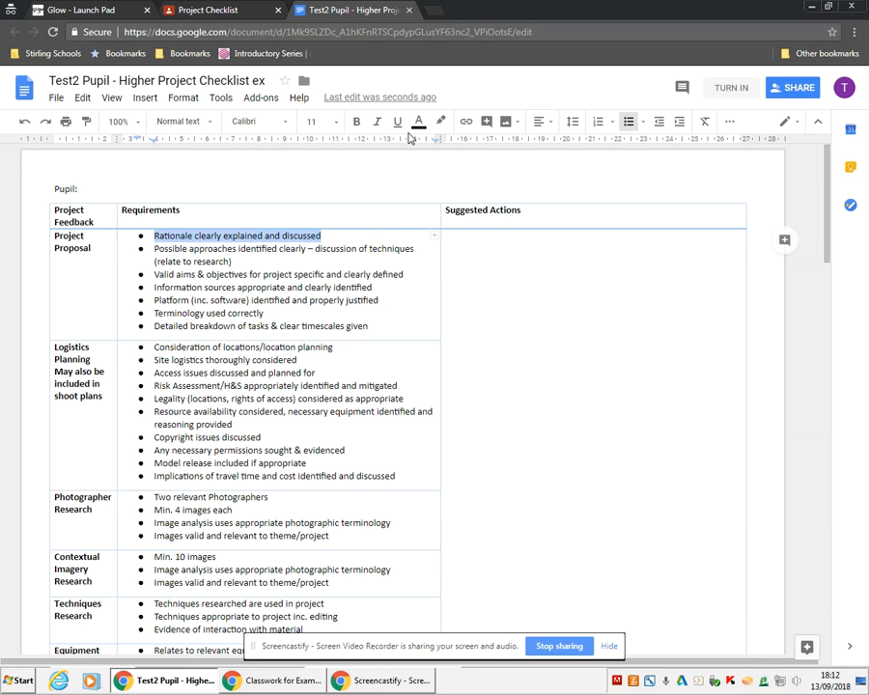
click(441, 122)
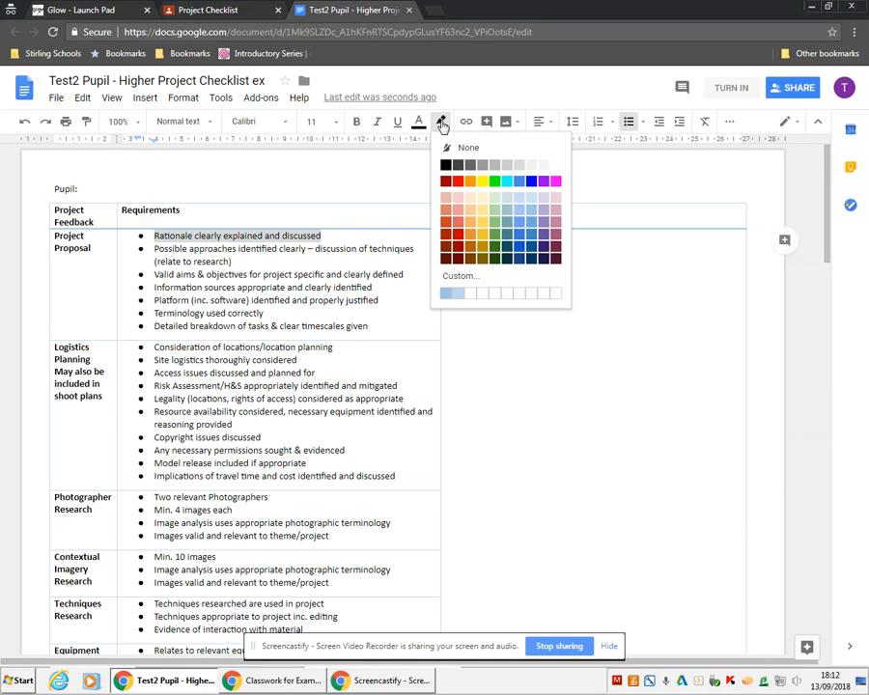
click(495, 182)
- Highlight the requirement text "Possible approaches identified clearly – discussion of techniques" in yellow and place the cursor in the Suggested Actions cell
drag(427, 250, 153, 249)
click(441, 123)
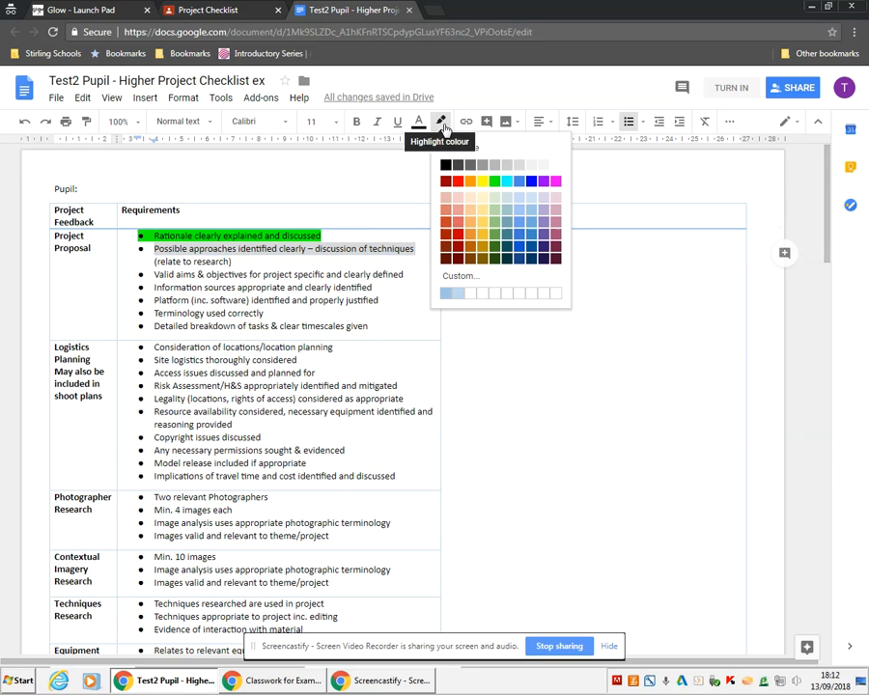
click(481, 182)
click(506, 260)
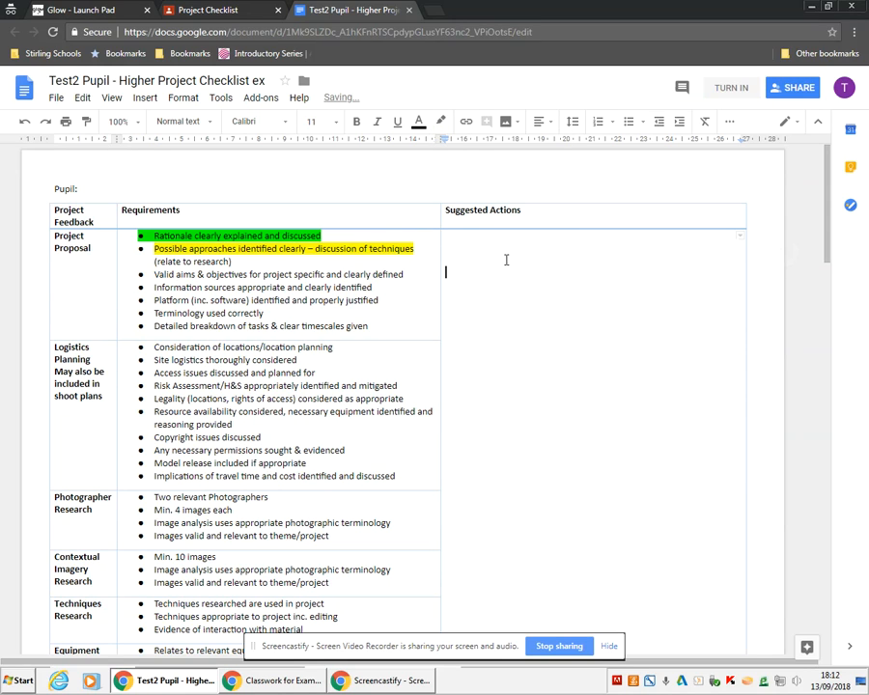
click(457, 238)
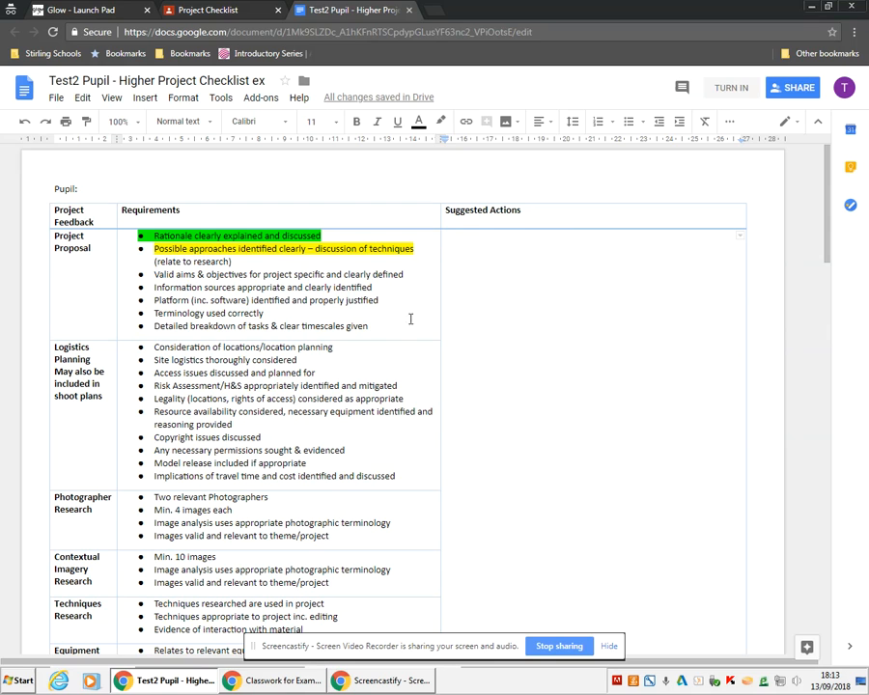
- Hand in the pupil's completed checklist for the Project Checklist assignment and close the open document
click(729, 87)
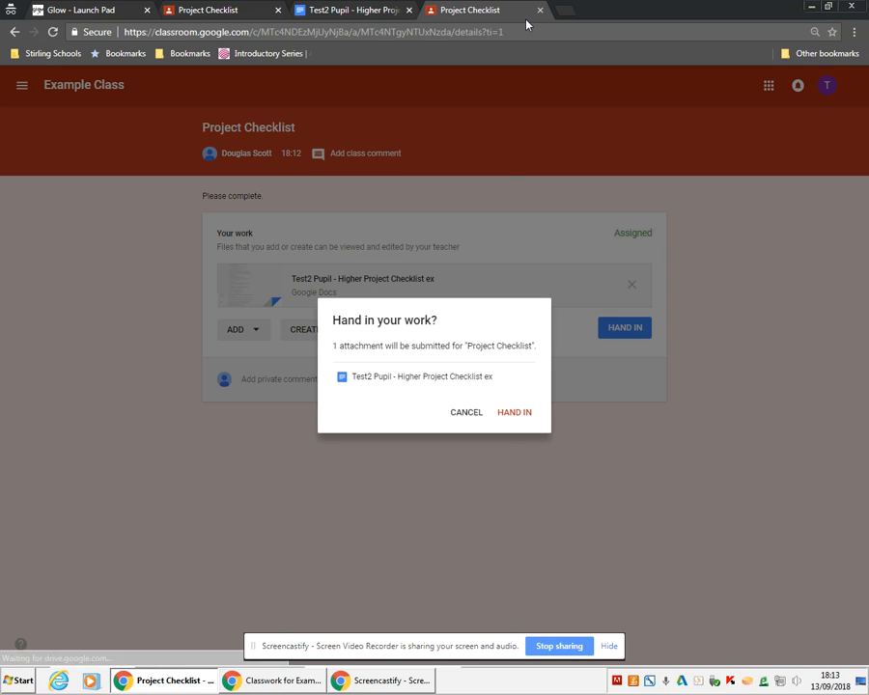
click(515, 412)
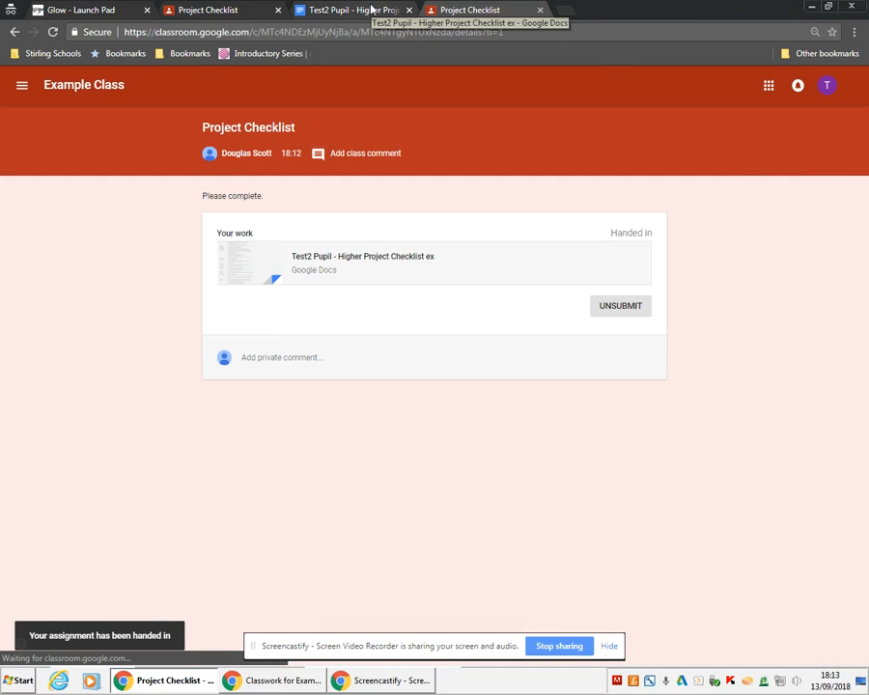
click(372, 20)
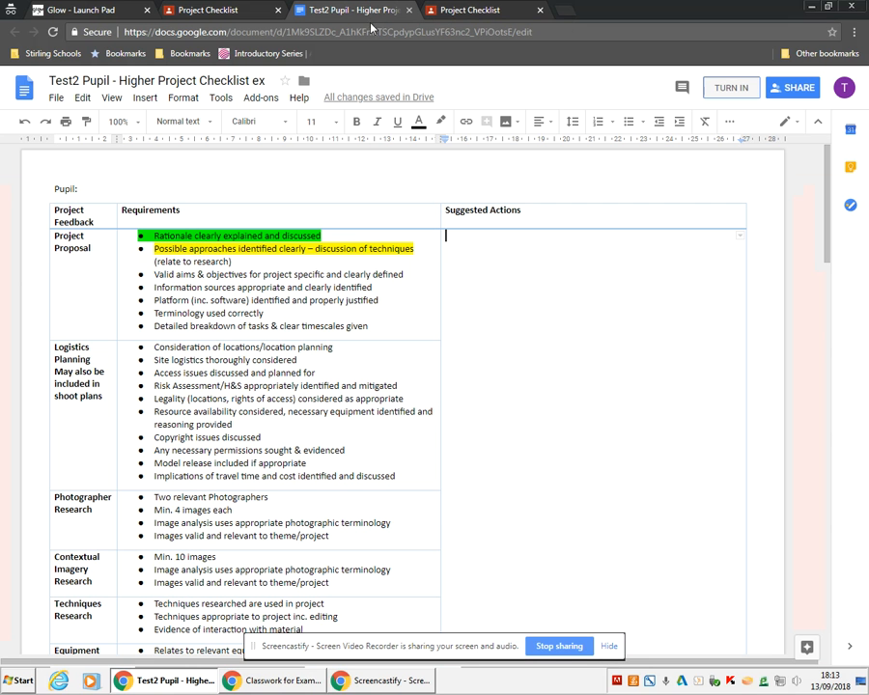
click(410, 11)
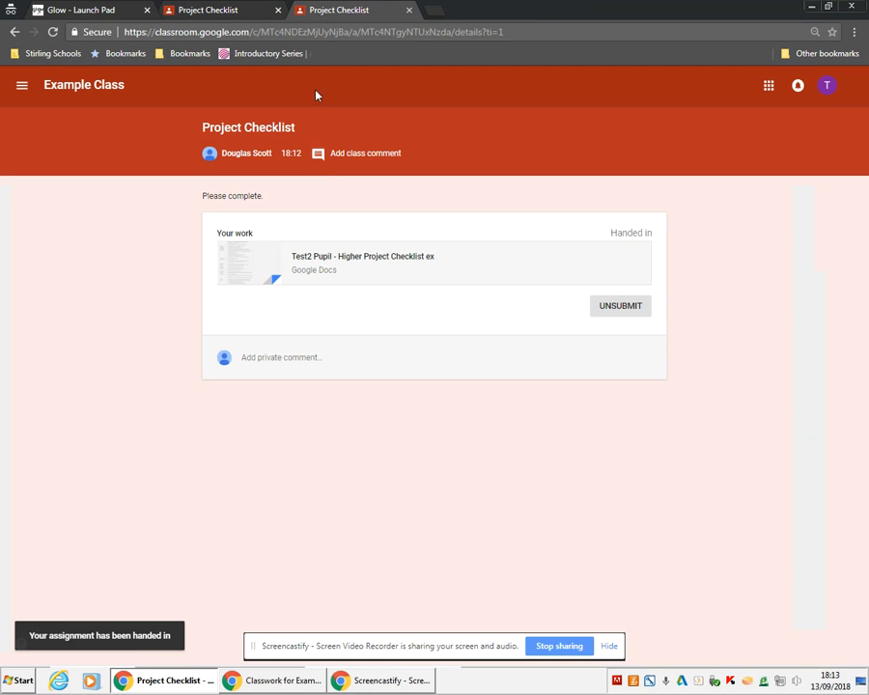
- Reopen the handed-in checklist to check the pupil's editing access, close it and return to the original Project Checklist assignment page
click(329, 263)
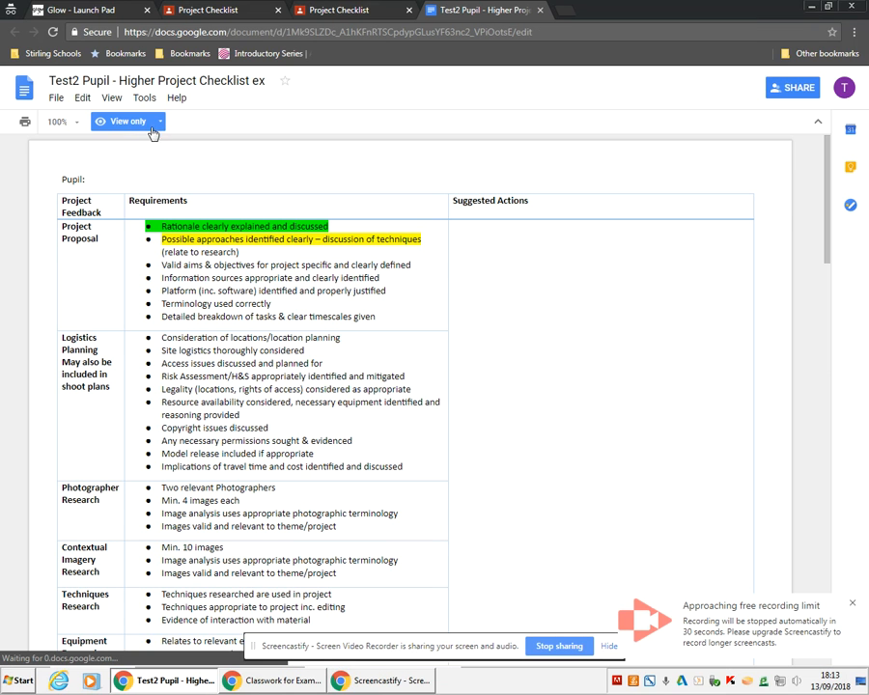
click(541, 9)
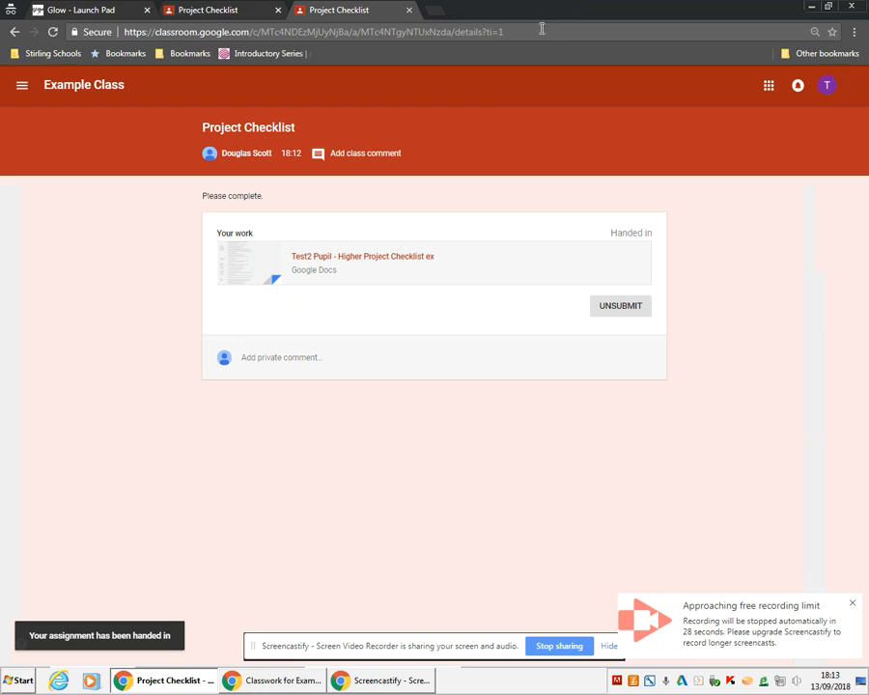
click(208, 12)
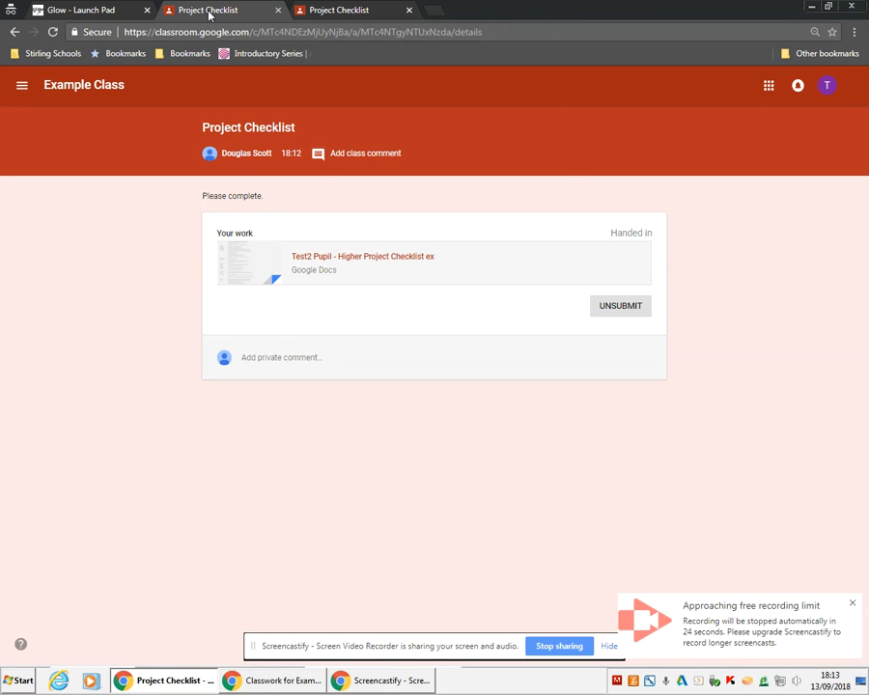